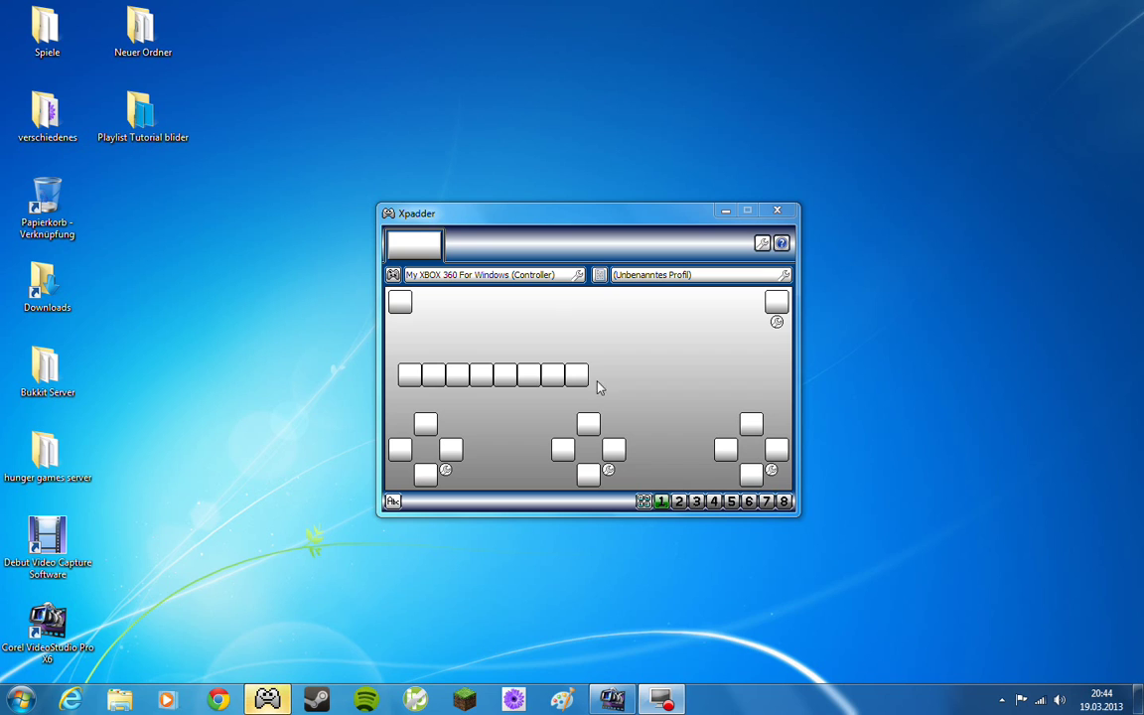
Step: Create a new controller configuration for the XBOX 360 For Windows controller
{"action": "left_click", "coordinate": [395, 276]}
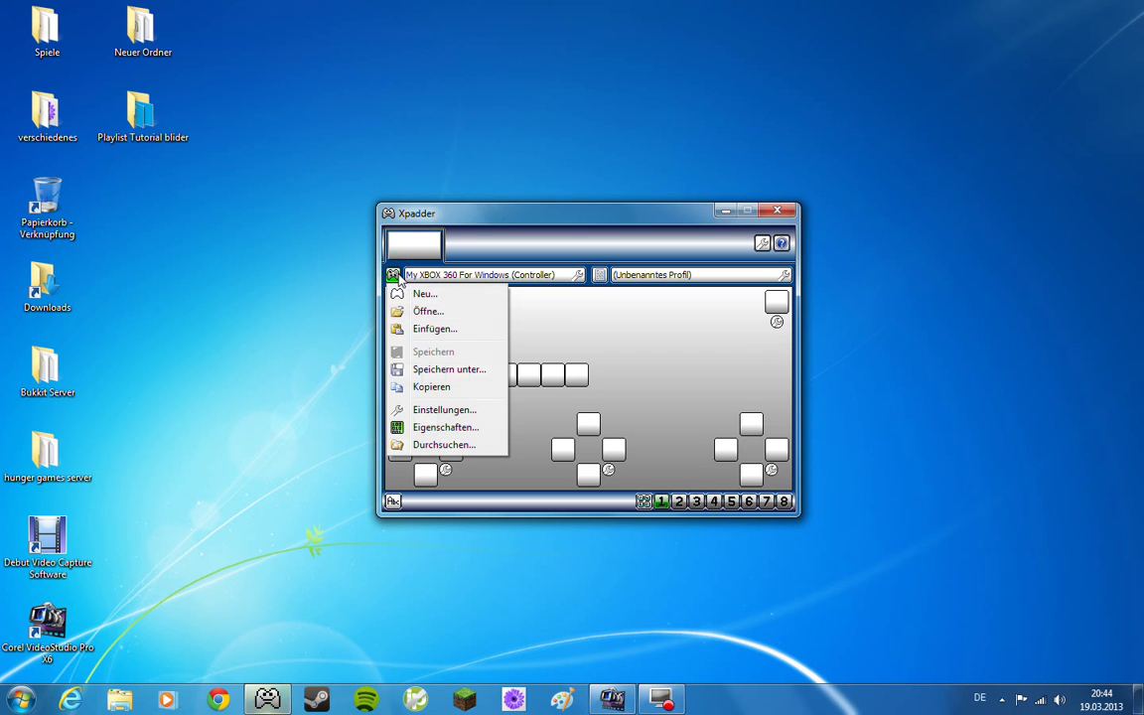
{"action": "left_click", "coordinate": [451, 213]}
{"action": "mouse_move", "coordinate": [451, 213]}
{"action": "left_mouse_down"}
{"action": "mouse_move", "coordinate": [415, 192]}
{"action": "mouse_move", "coordinate": [439, 203]}
{"action": "left_mouse_up"}
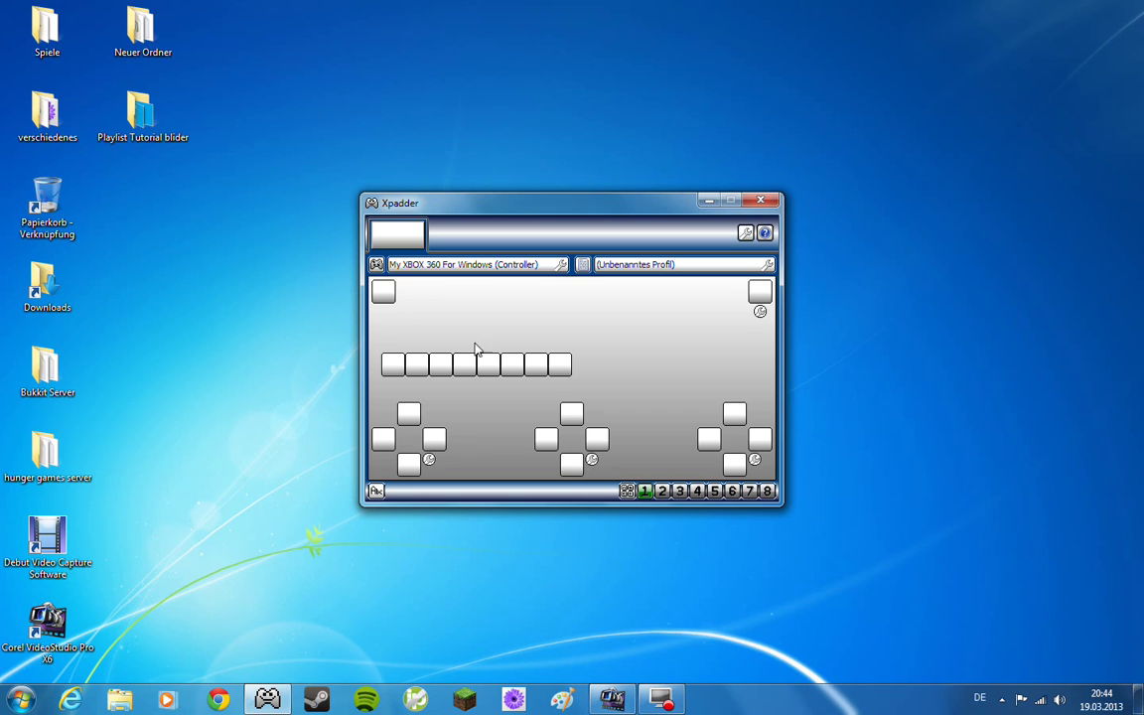
{"action": "left_click", "coordinate": [377, 265]}
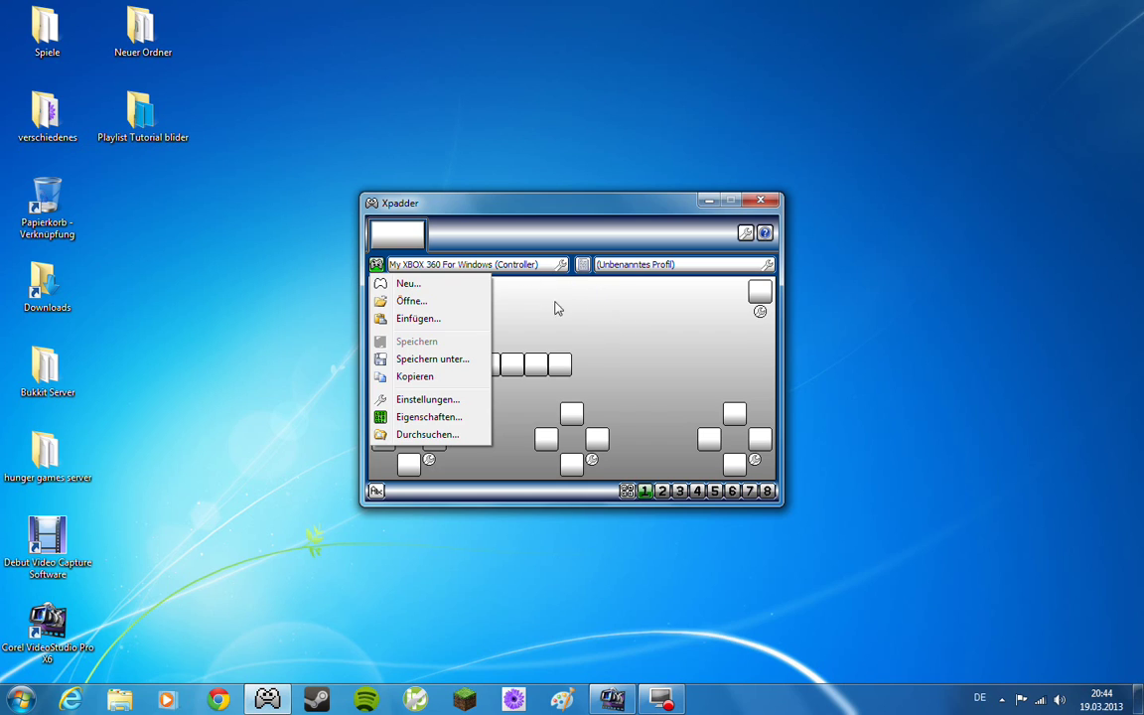
{"action": "left_click", "coordinate": [438, 286]}
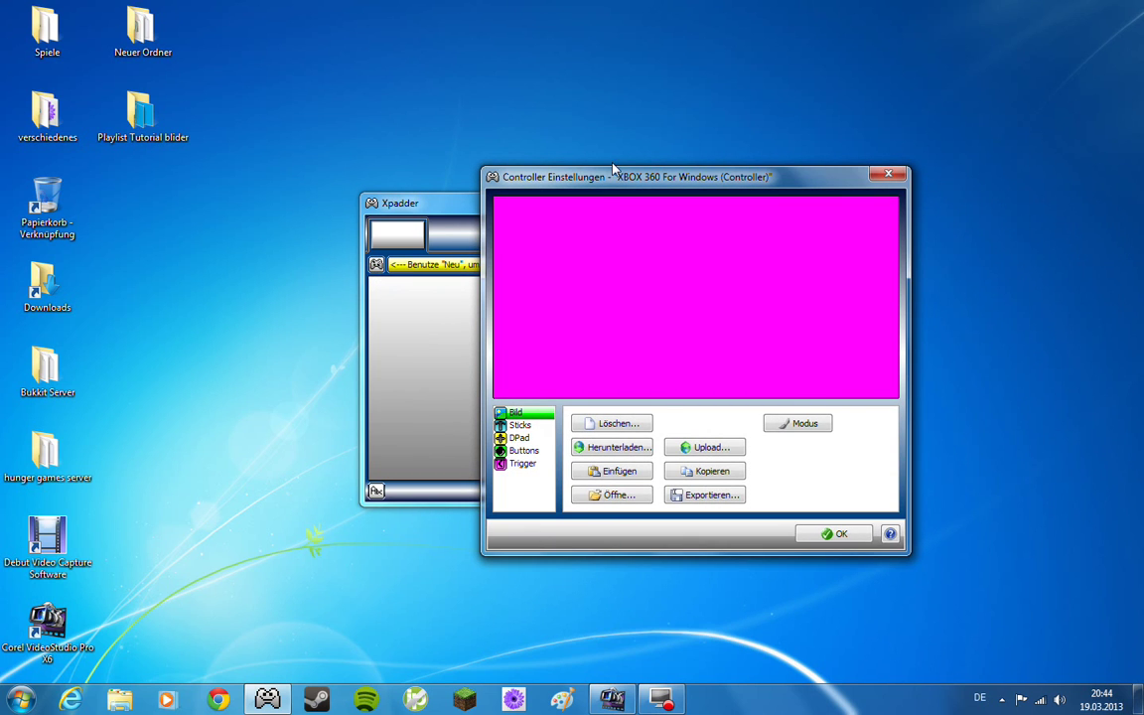
{"action": "left_click_drag", "start_coordinate": [616, 186], "coordinate": [499, 194]}
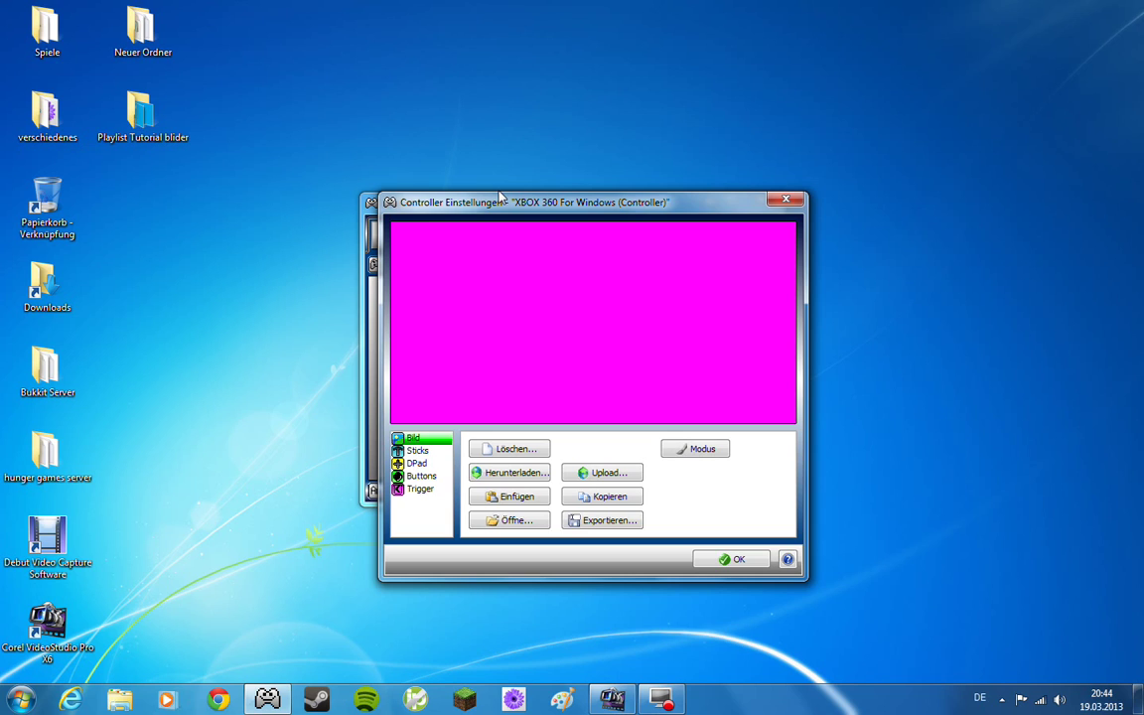
Step: Enable both analog sticks in the controller layout, assigning Achse X and Achse Y to Stick 1, Umgekehrt Achse RX and Achse RY to Stick 2
{"action": "left_click", "coordinate": [415, 451]}
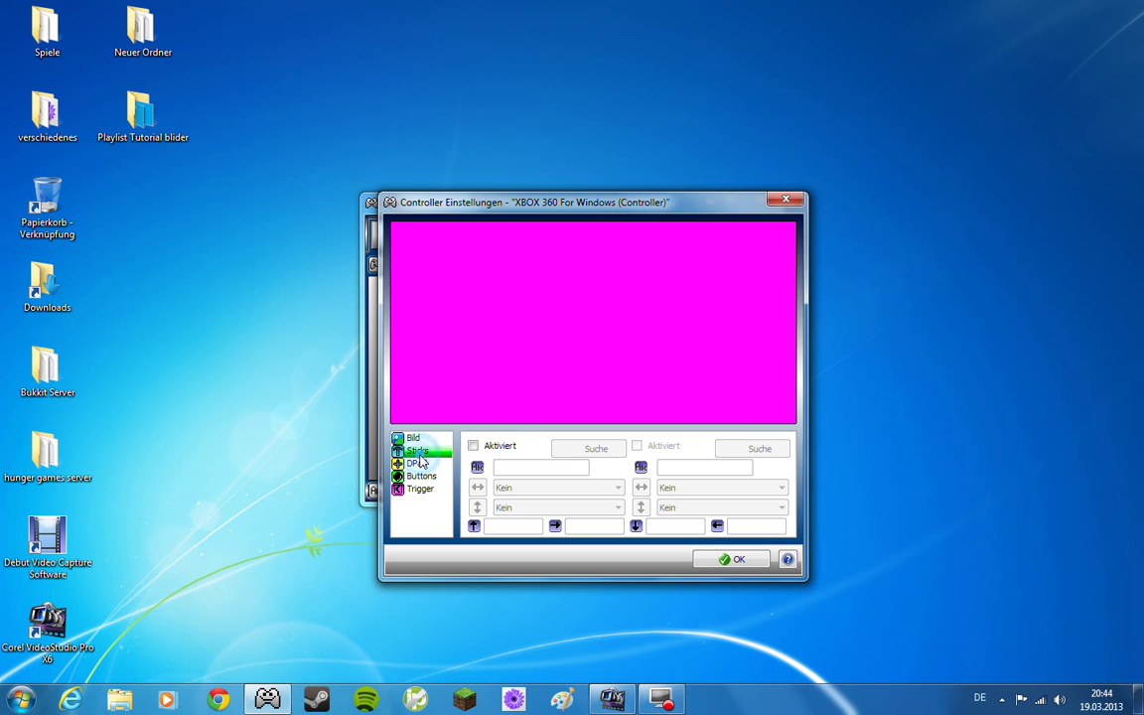
{"action": "left_click", "coordinate": [474, 447]}
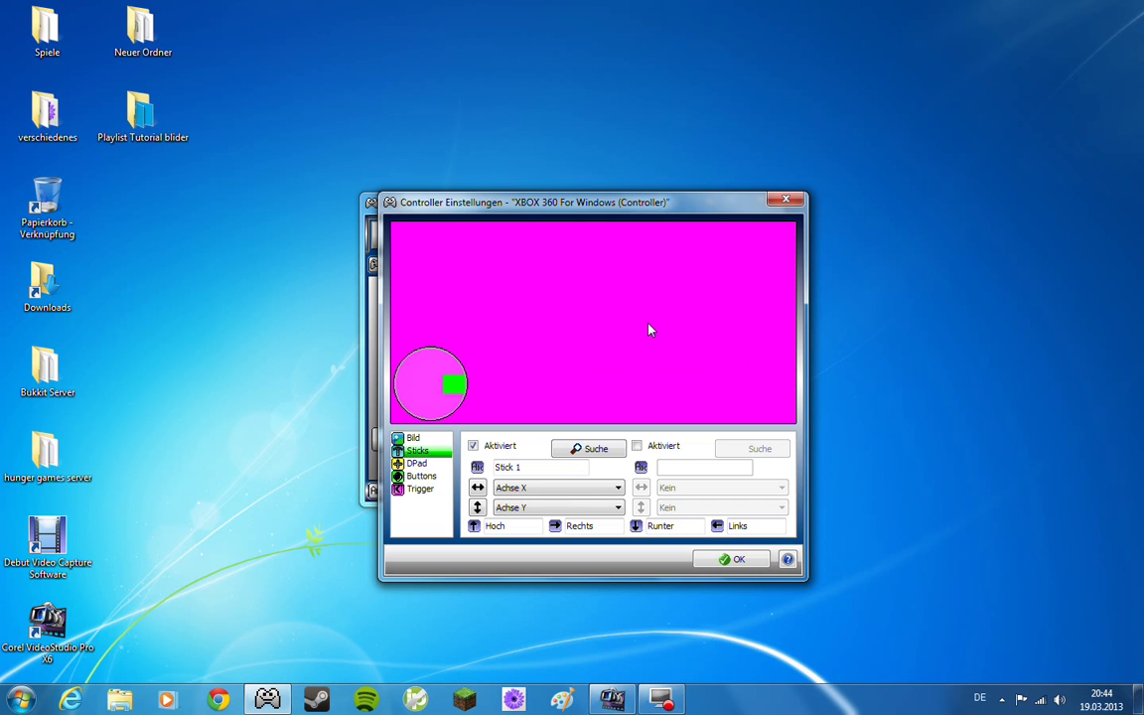
{"action": "left_click_drag", "start_coordinate": [670, 203], "coordinate": [956, 214]}
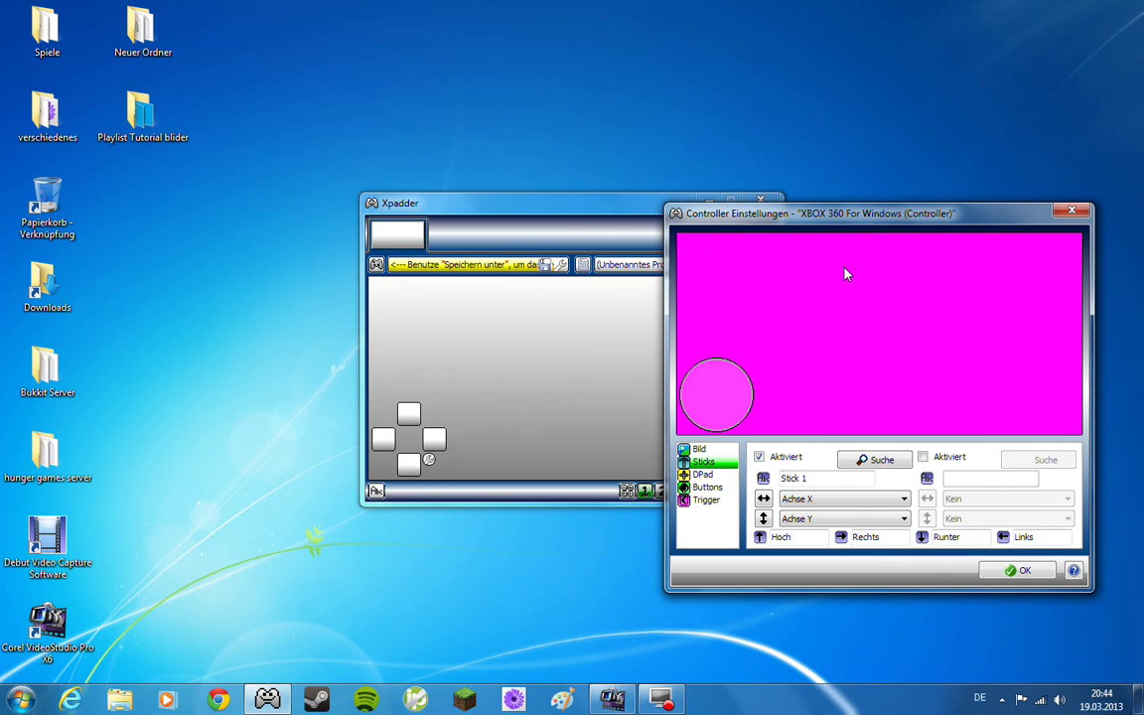
{"action": "left_click_drag", "start_coordinate": [851, 223], "coordinate": [762, 225]}
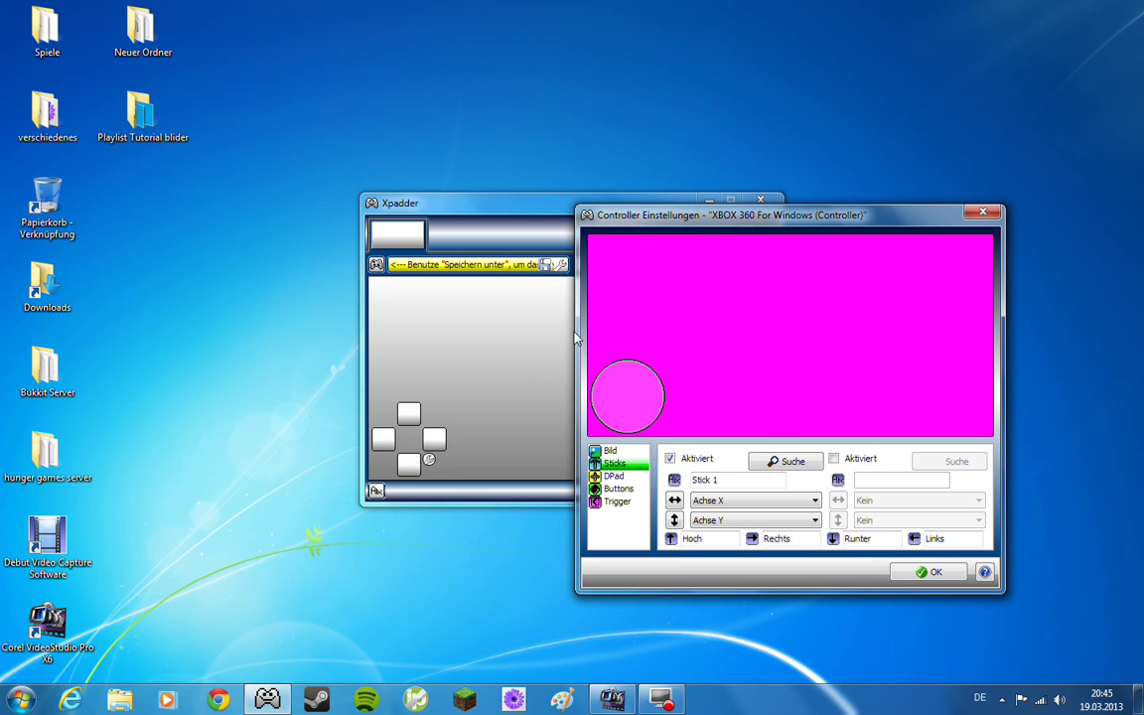
{"action": "left_click_drag", "start_coordinate": [685, 227], "coordinate": [437, 232]}
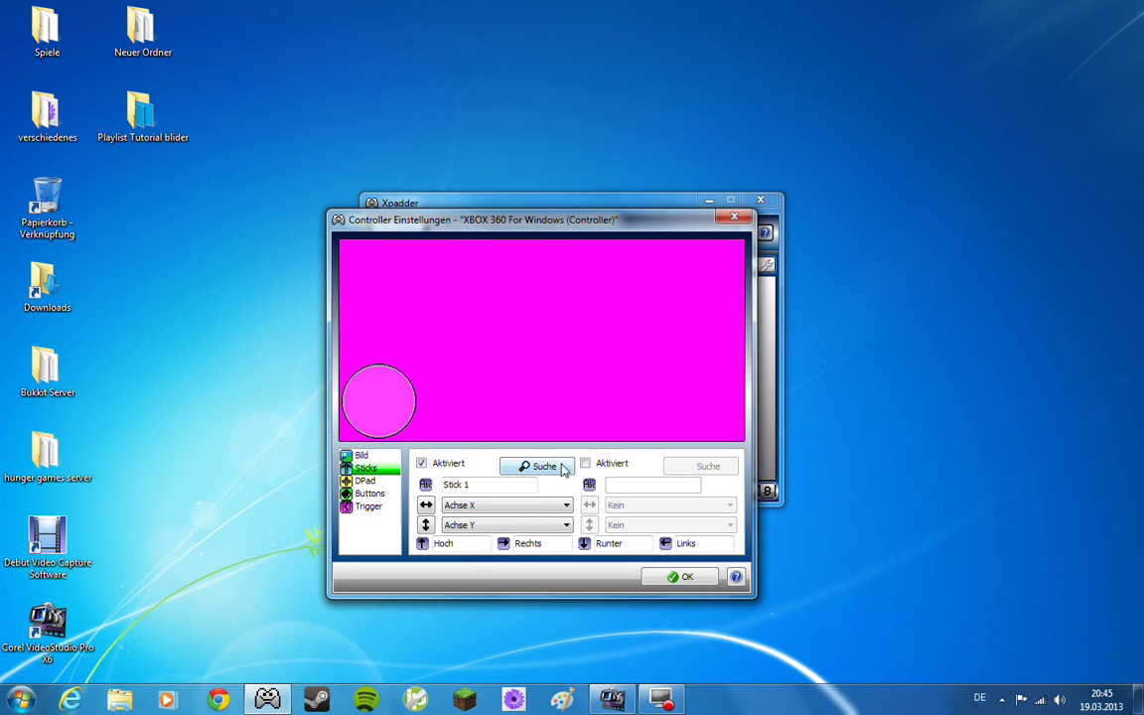
{"action": "left_click", "coordinate": [586, 464]}
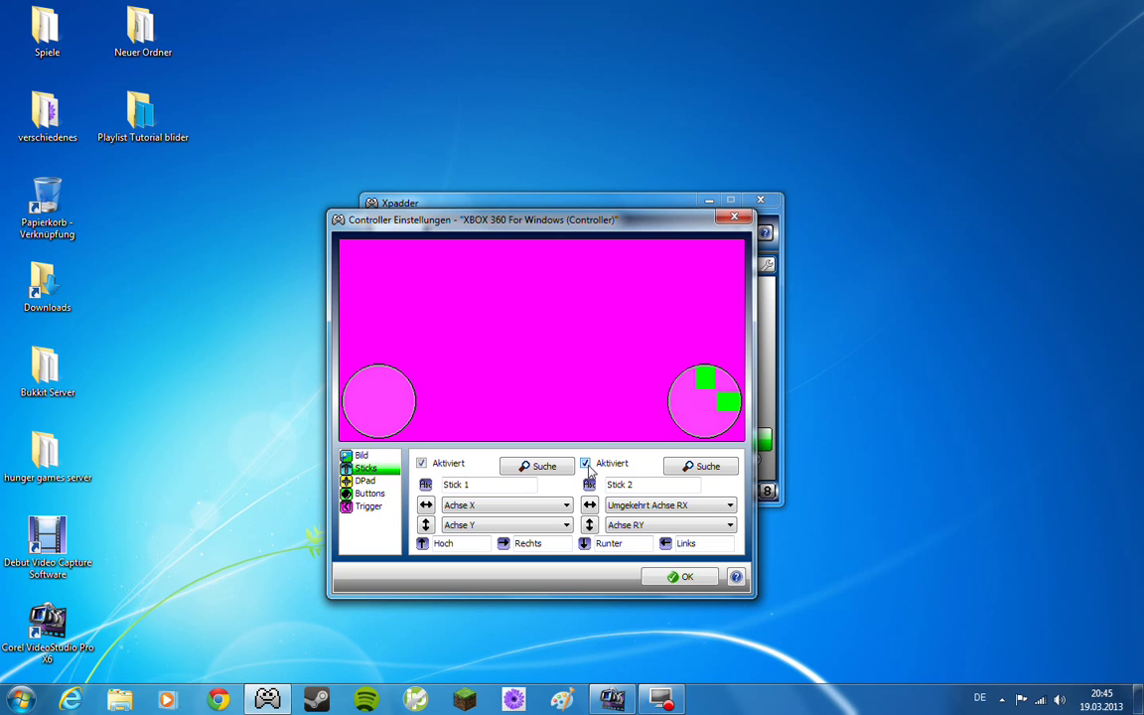
Step: Arrange the controller settings and the main Xpadder window side by side
{"action": "left_click_drag", "start_coordinate": [532, 218], "coordinate": [395, 81]}
{"action": "left_click_drag", "start_coordinate": [639, 206], "coordinate": [913, 107]}
{"action": "left_click_drag", "start_coordinate": [532, 90], "coordinate": [538, 110]}
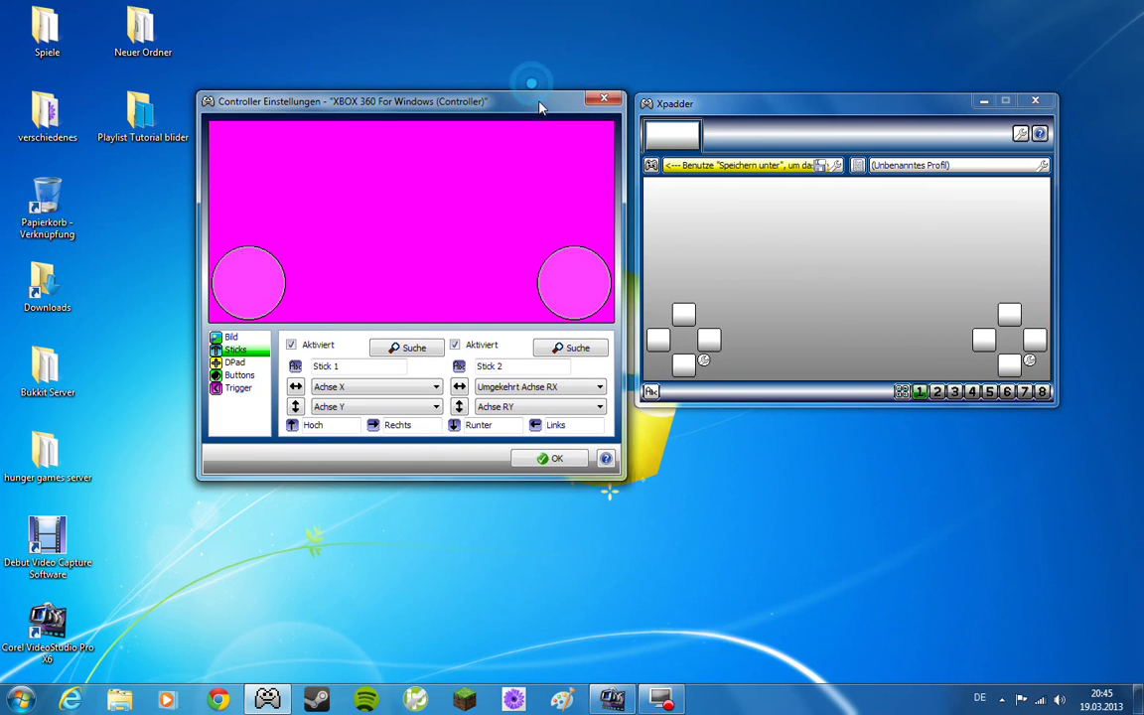
Step: Enable the DPad and add seven gamepad buttons to the controller layout
{"action": "left_click", "coordinate": [216, 365]}
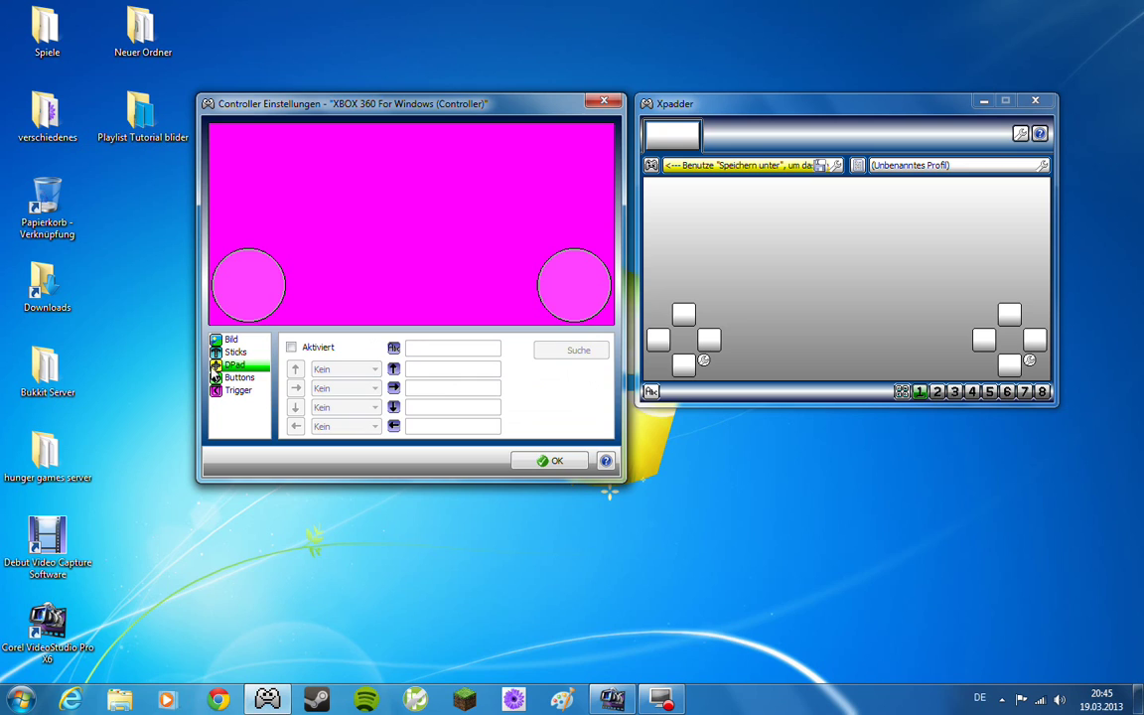
{"action": "left_click", "coordinate": [291, 348]}
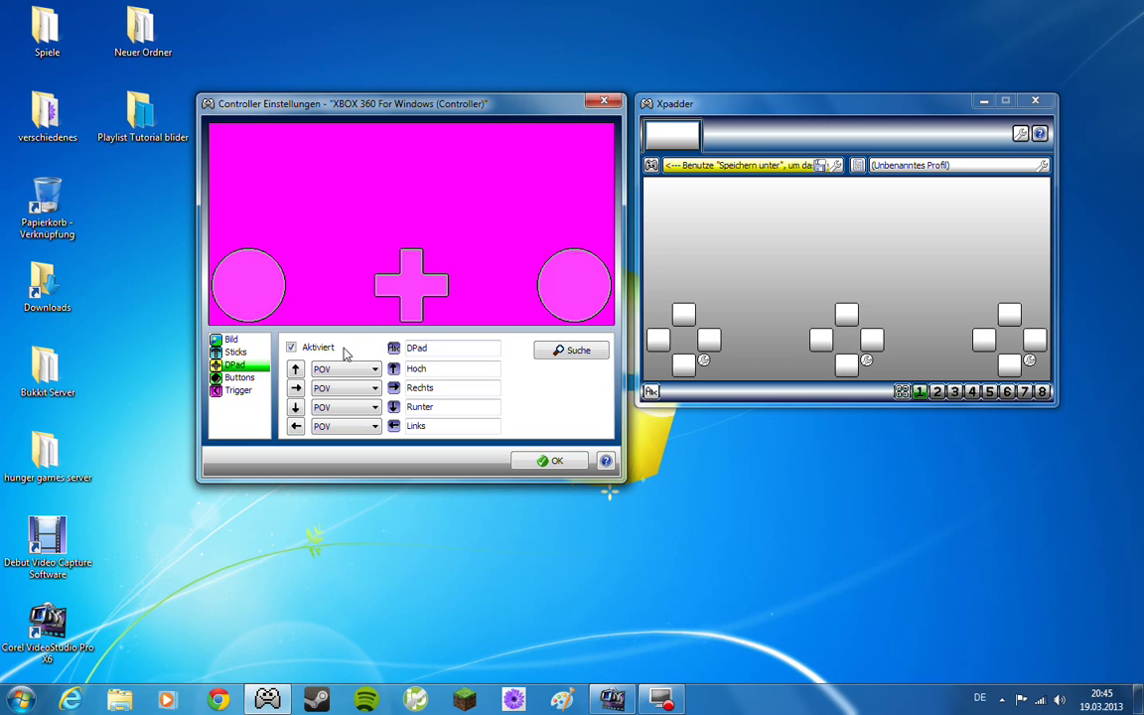
{"action": "left_click", "coordinate": [238, 379]}
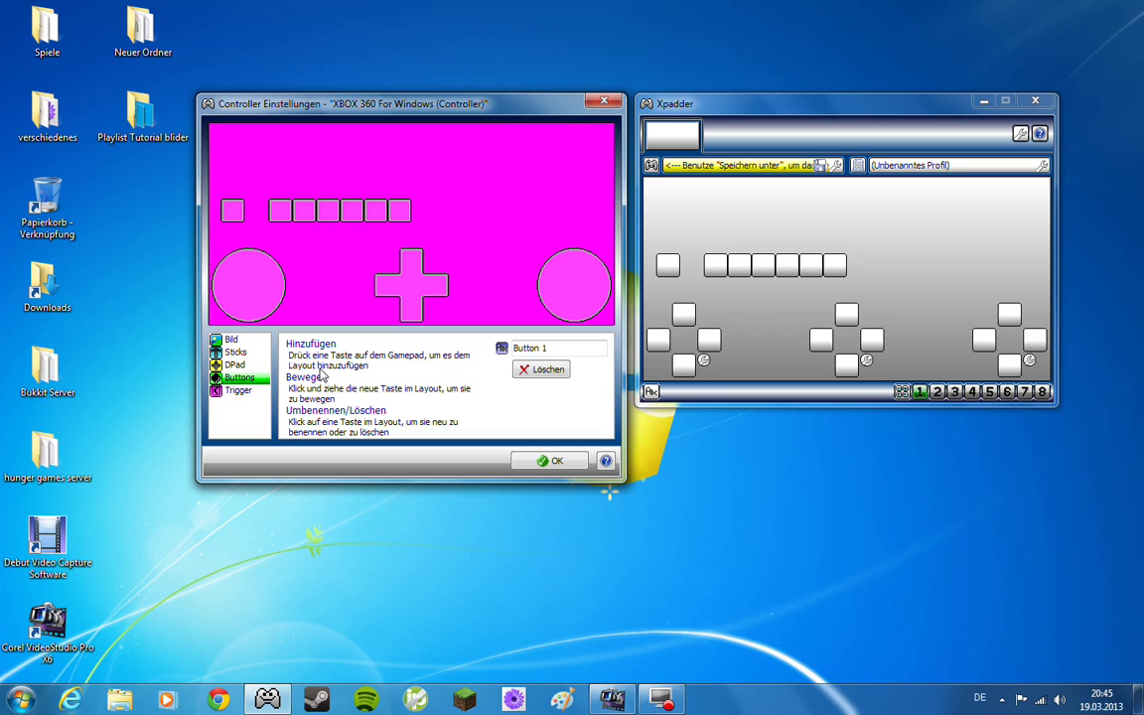
Step: Try to activate the analog trigger for the controller and close the controller settings
{"action": "left_click", "coordinate": [260, 392]}
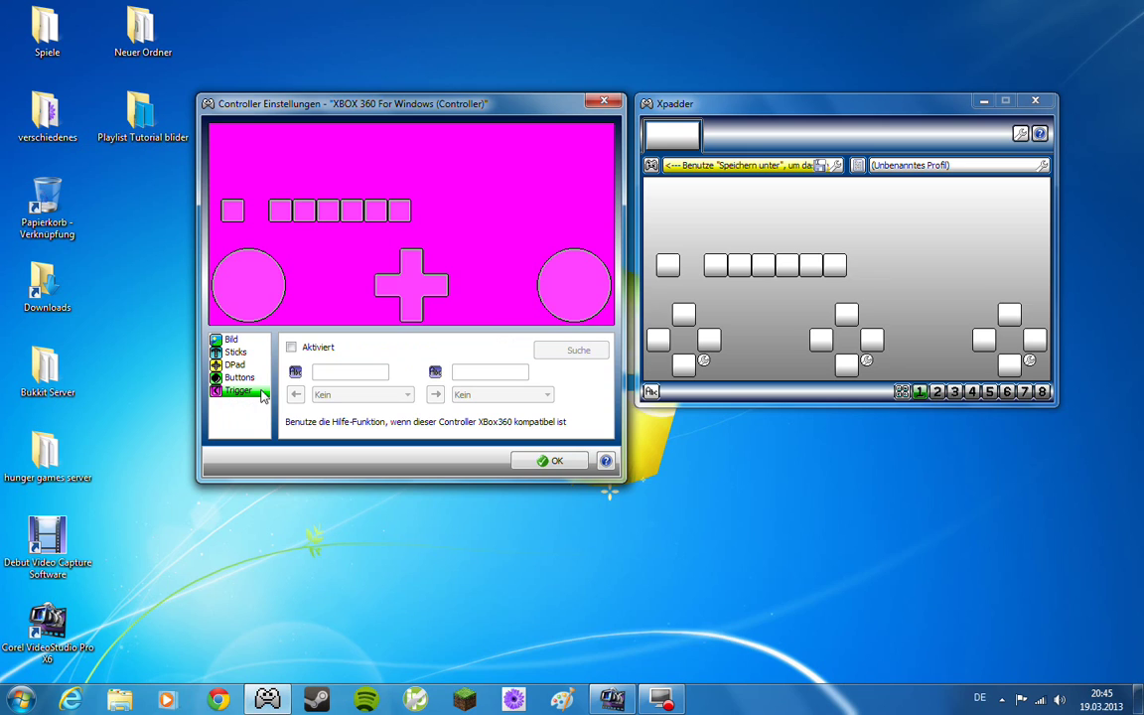
{"action": "left_click", "coordinate": [291, 347]}
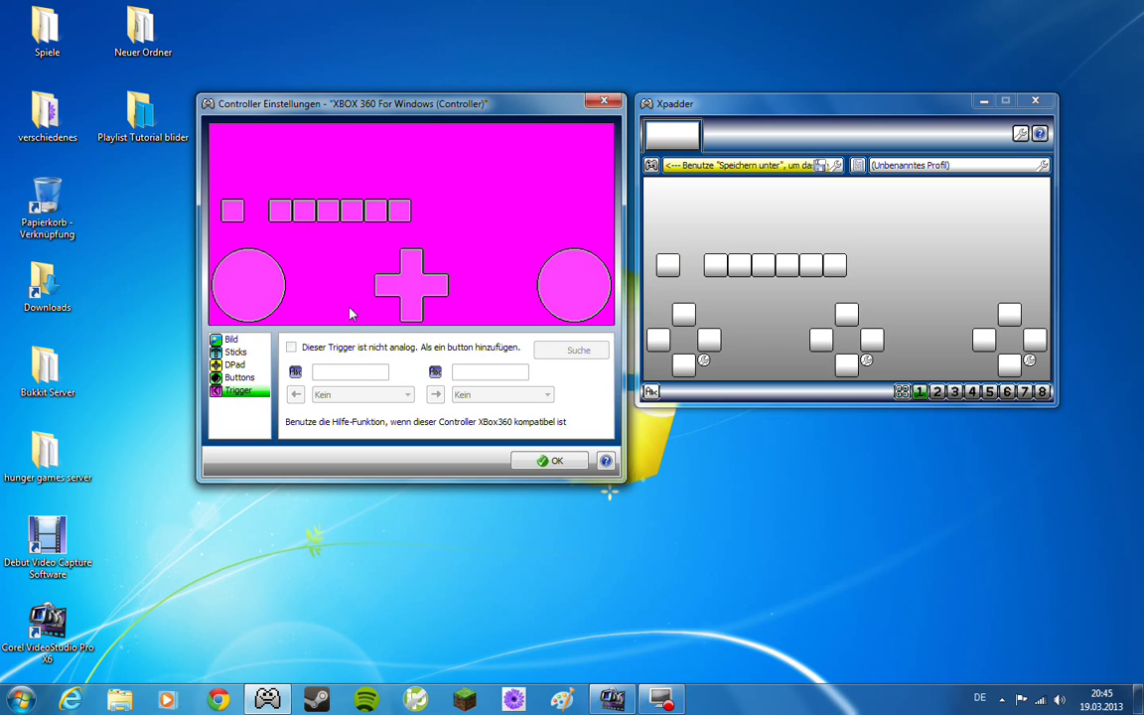
{"action": "left_click_drag", "start_coordinate": [431, 110], "coordinate": [381, 220]}
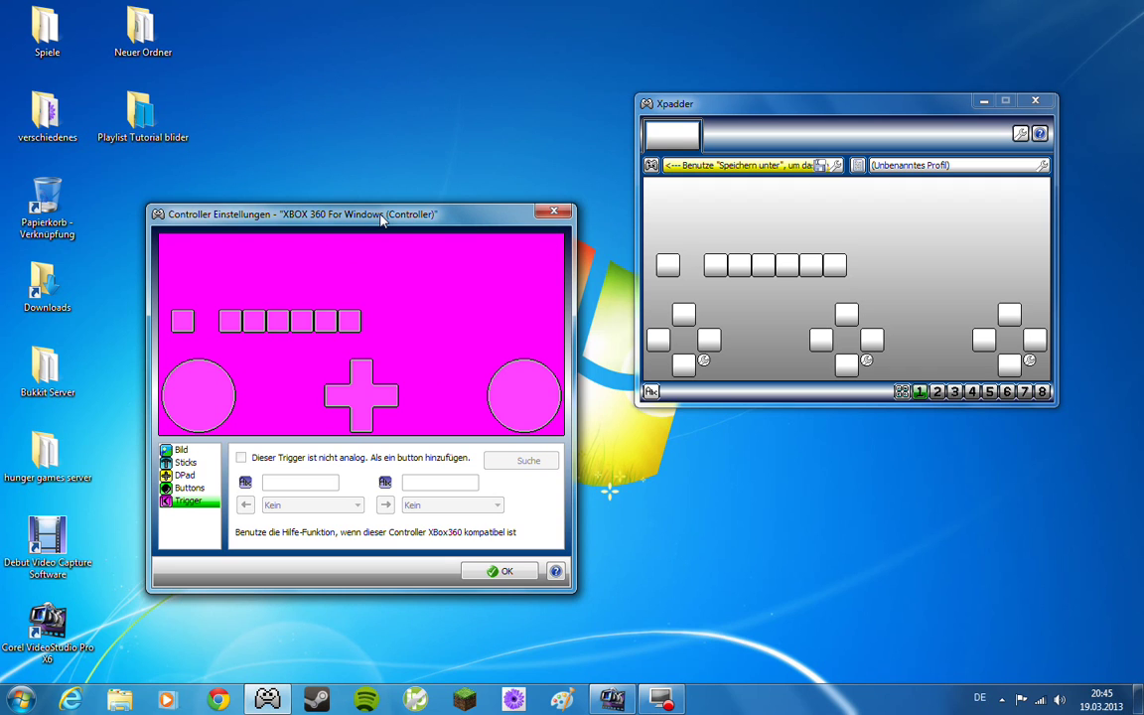
{"action": "left_click", "coordinate": [553, 211]}
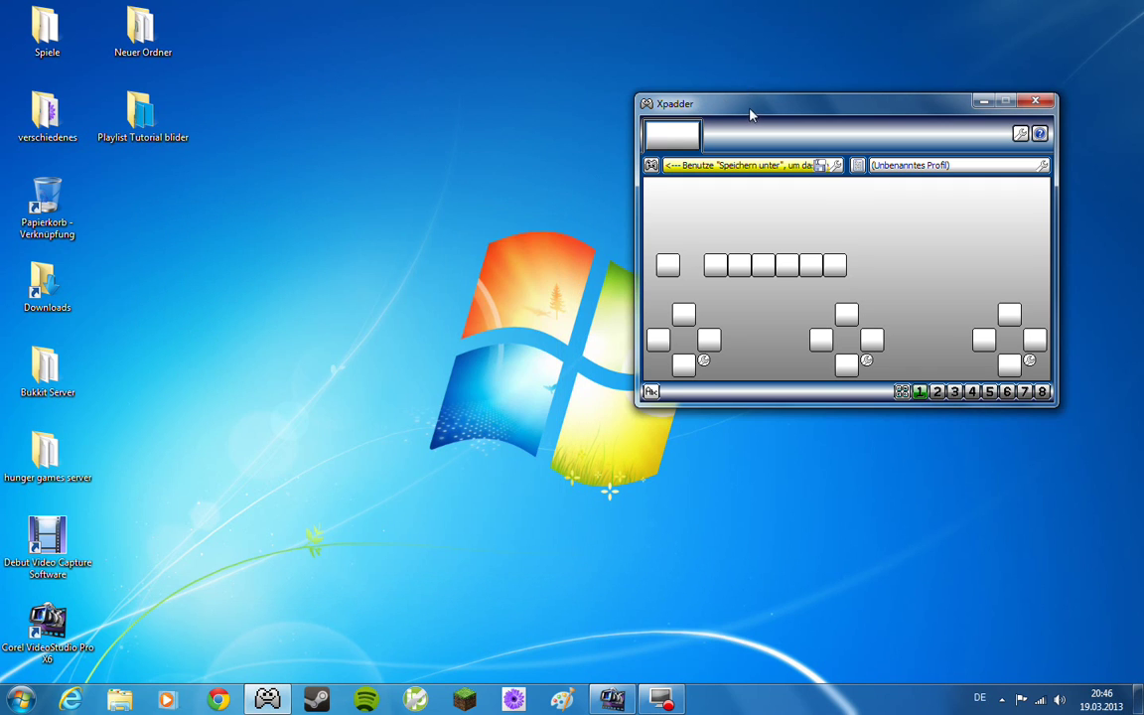
{"action": "left_click_drag", "start_coordinate": [751, 115], "coordinate": [346, 244]}
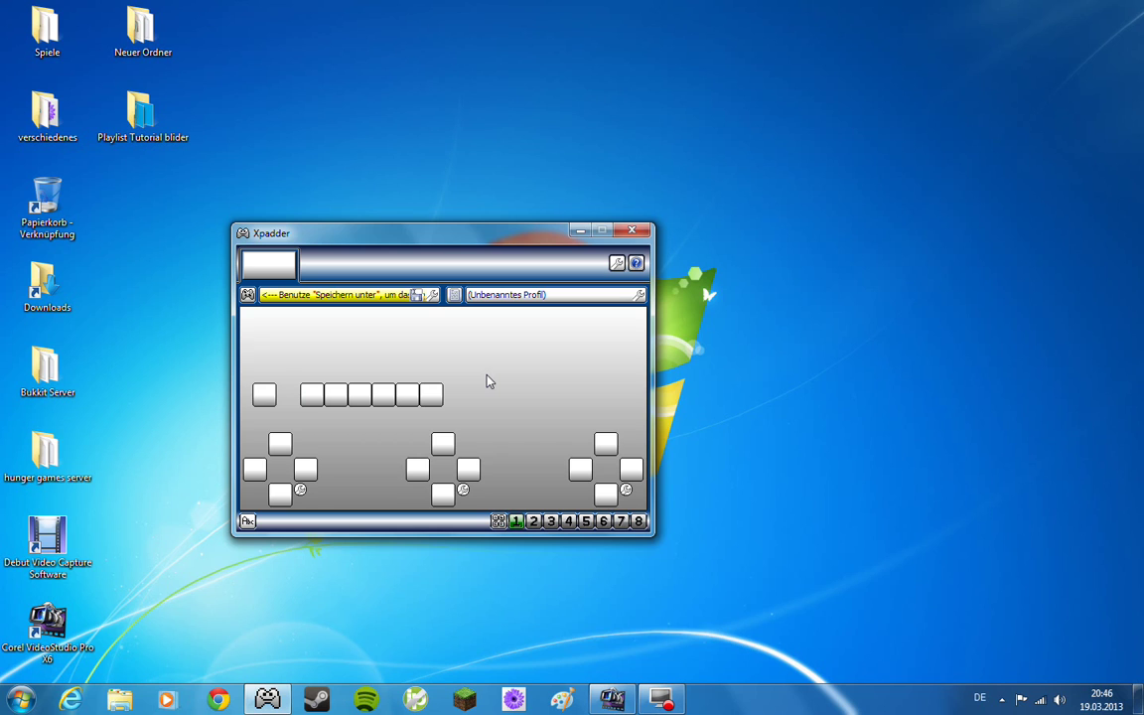
{"action": "left_click", "coordinate": [247, 296]}
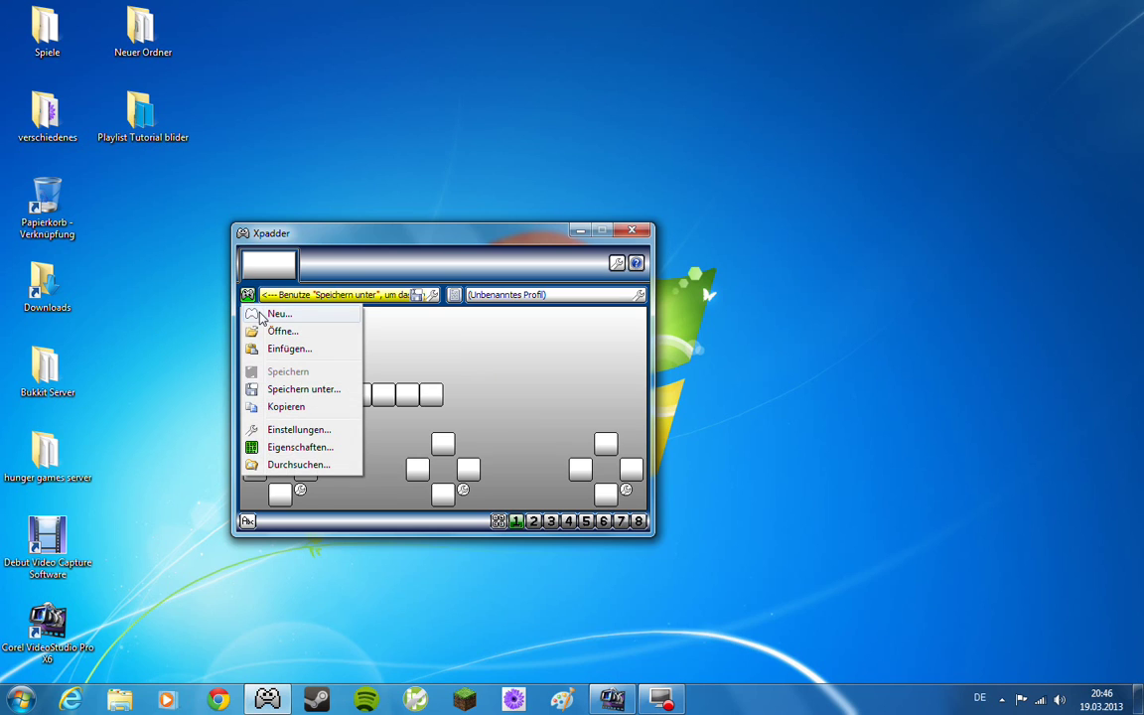
{"action": "left_click", "coordinate": [298, 331]}
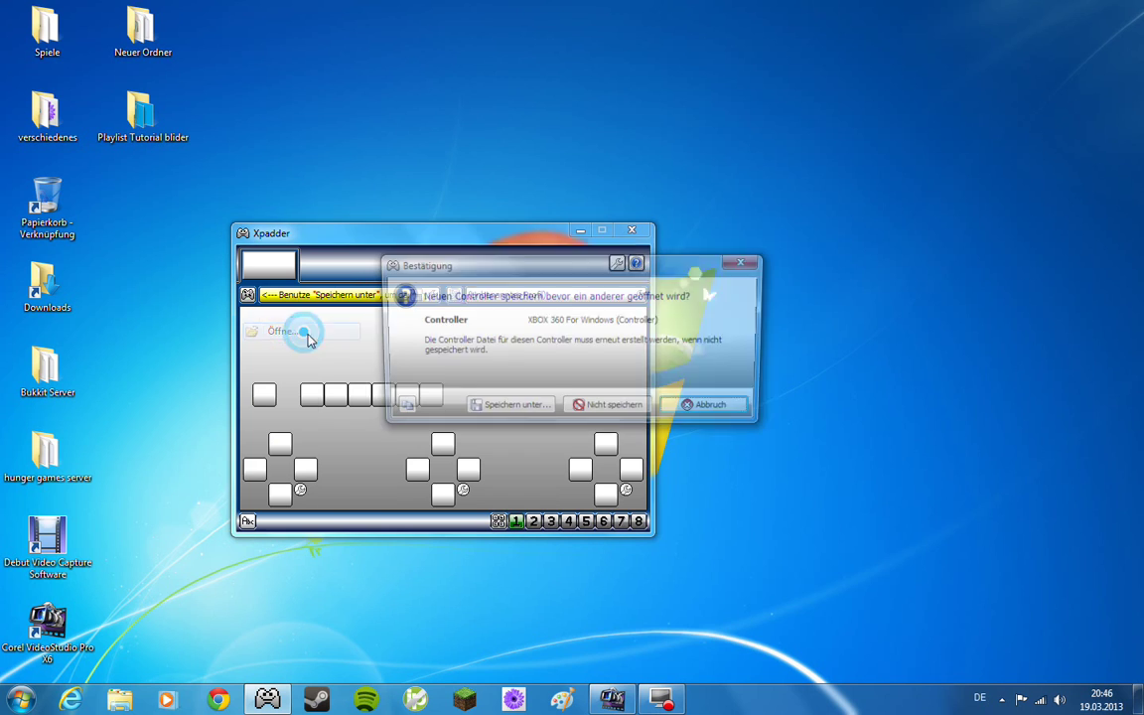
{"action": "left_click", "coordinate": [719, 415]}
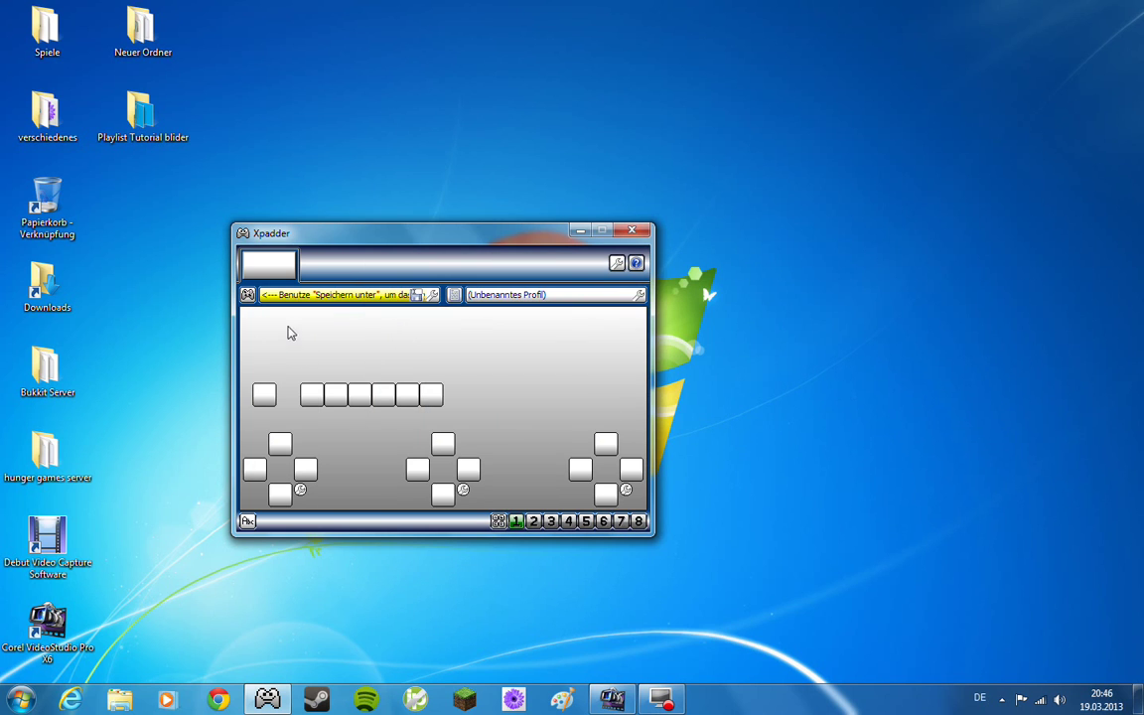
Step: Reopen the controller settings, add the missing Button 2 to the layout, and close the settings
{"action": "left_click", "coordinate": [354, 302]}
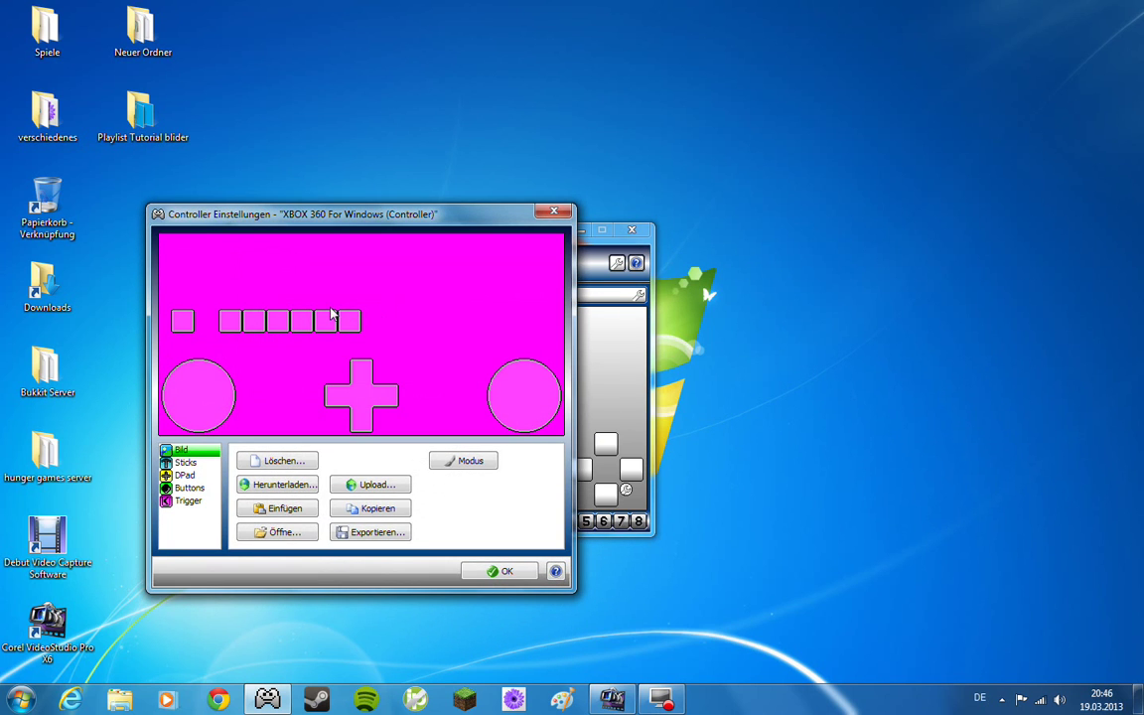
{"action": "left_click", "coordinate": [199, 489]}
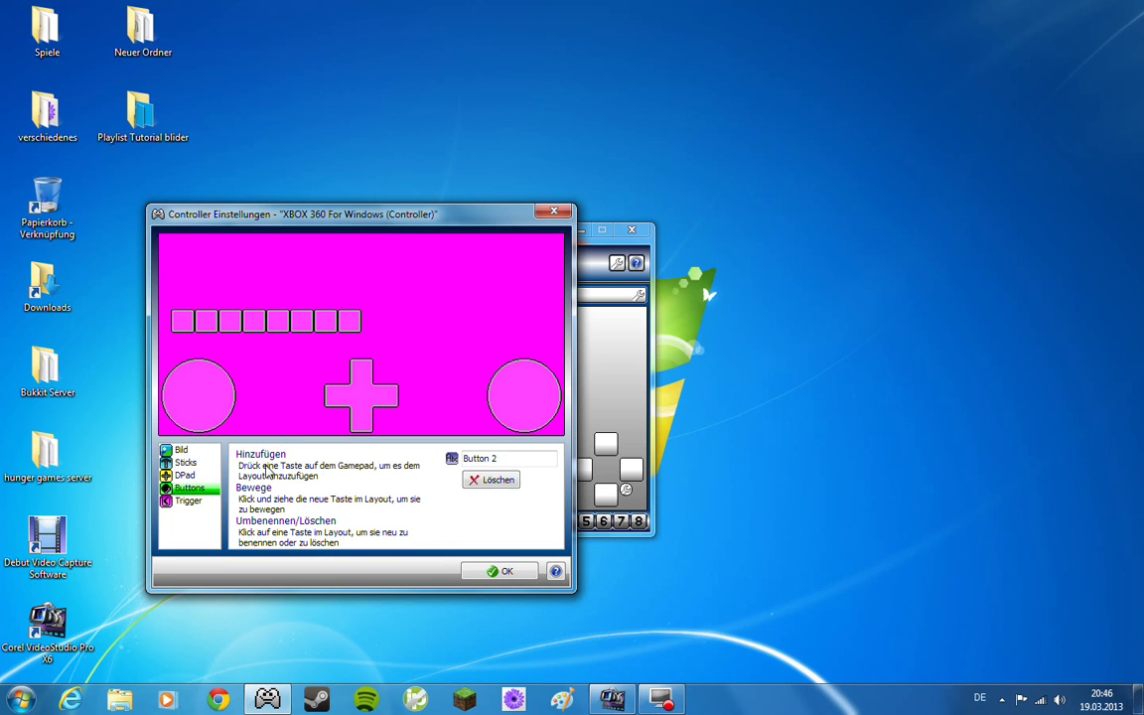
{"action": "left_click", "coordinate": [553, 212]}
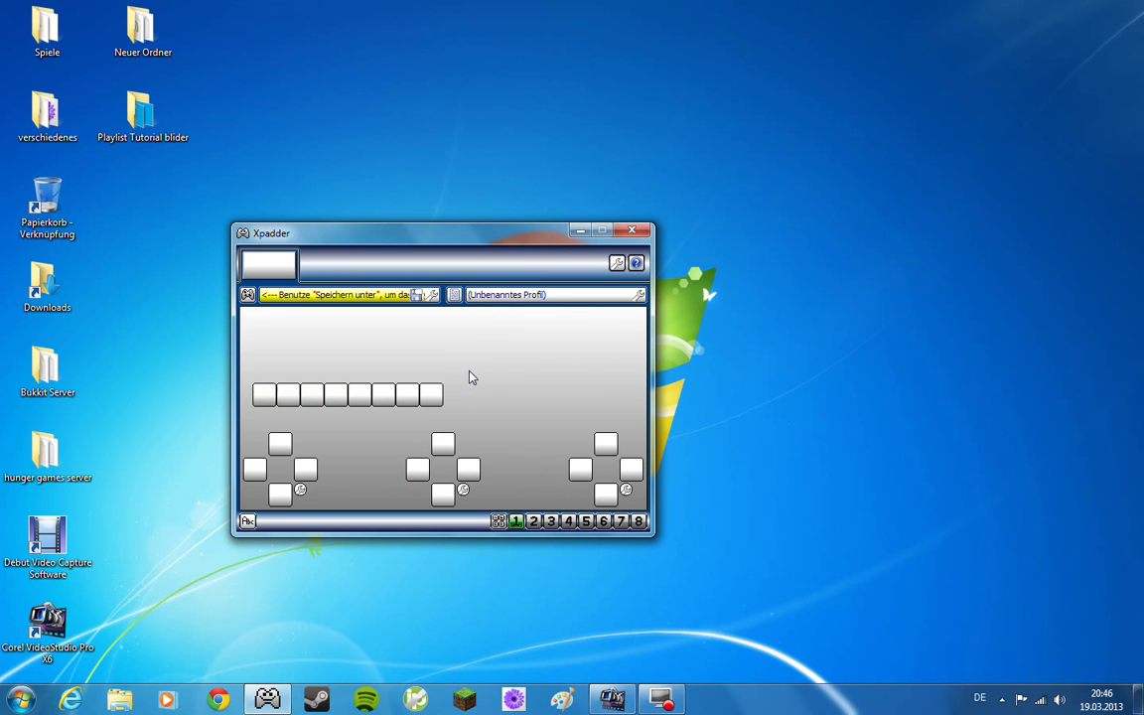
Step: Assign the W key to Button 1 and clear that assignment again
{"action": "left_click", "coordinate": [268, 395]}
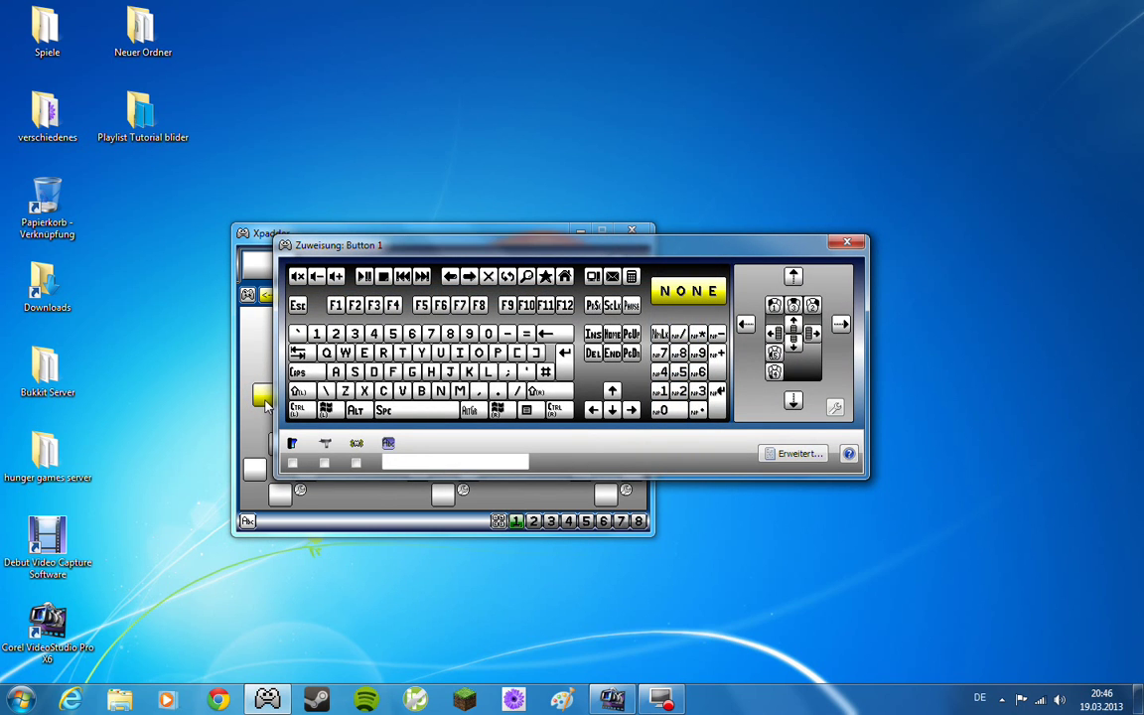
{"action": "left_click", "coordinate": [344, 353]}
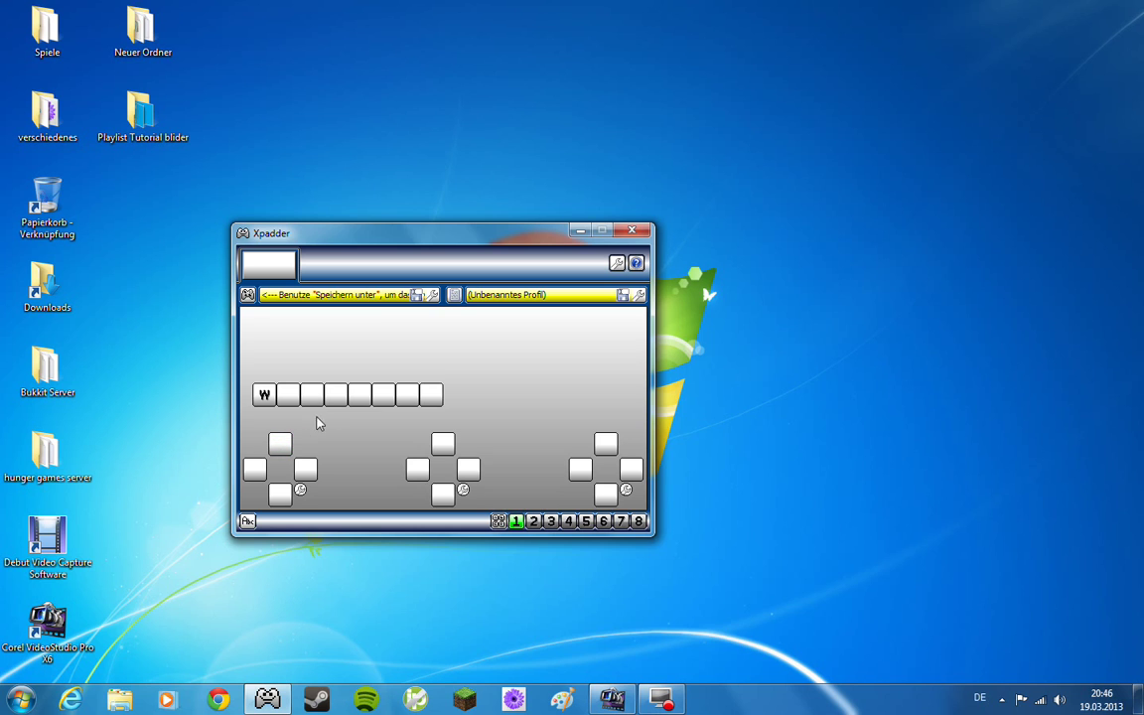
{"action": "left_click", "coordinate": [264, 395]}
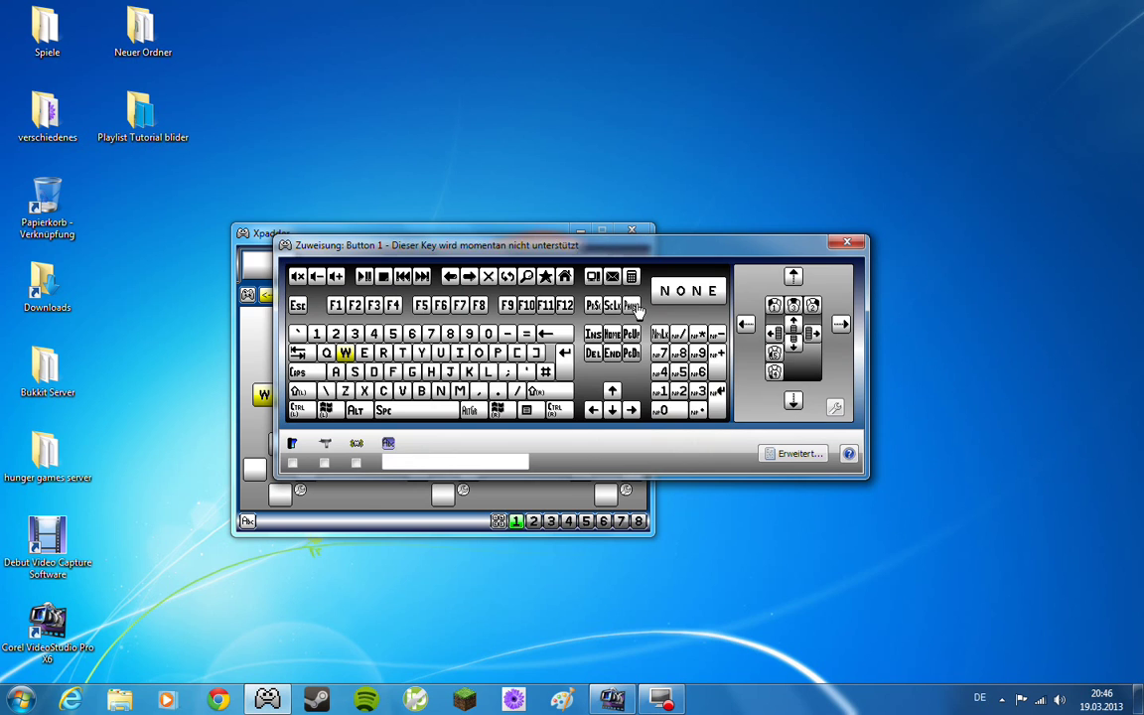
{"action": "left_click", "coordinate": [688, 289]}
Step: Assign W, A, D and S to Stick 1's up, left, right and down directions
{"action": "left_click", "coordinate": [280, 445]}
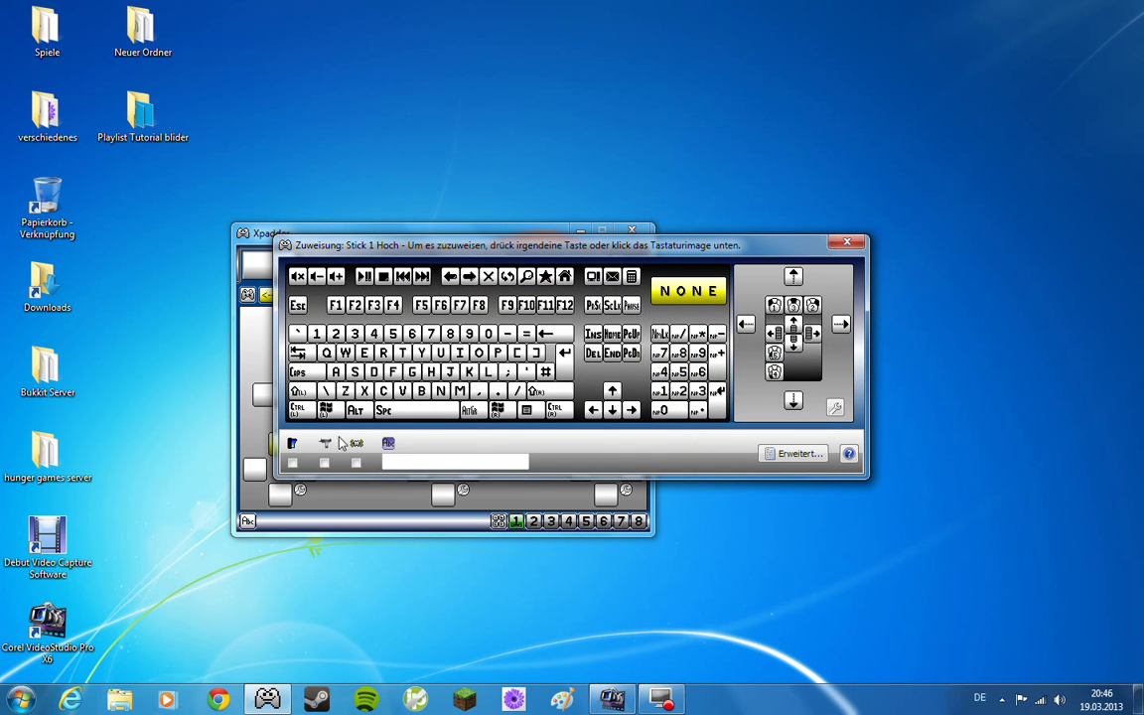
{"action": "left_click", "coordinate": [345, 352]}
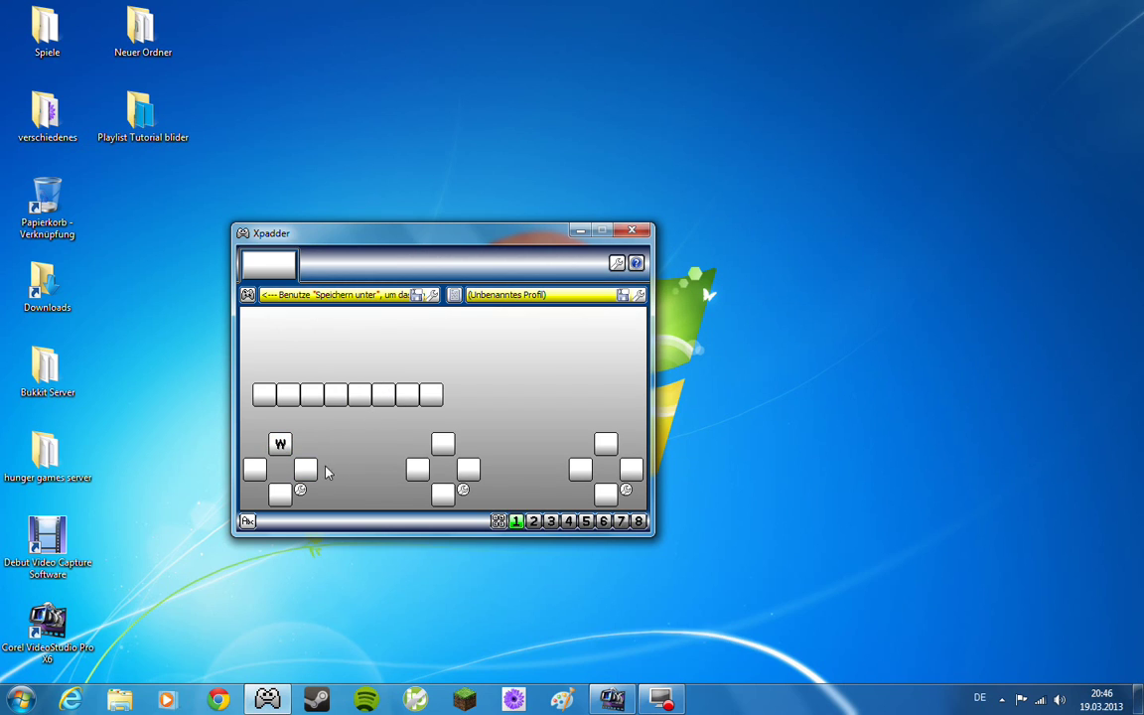
{"action": "left_click", "coordinate": [255, 470]}
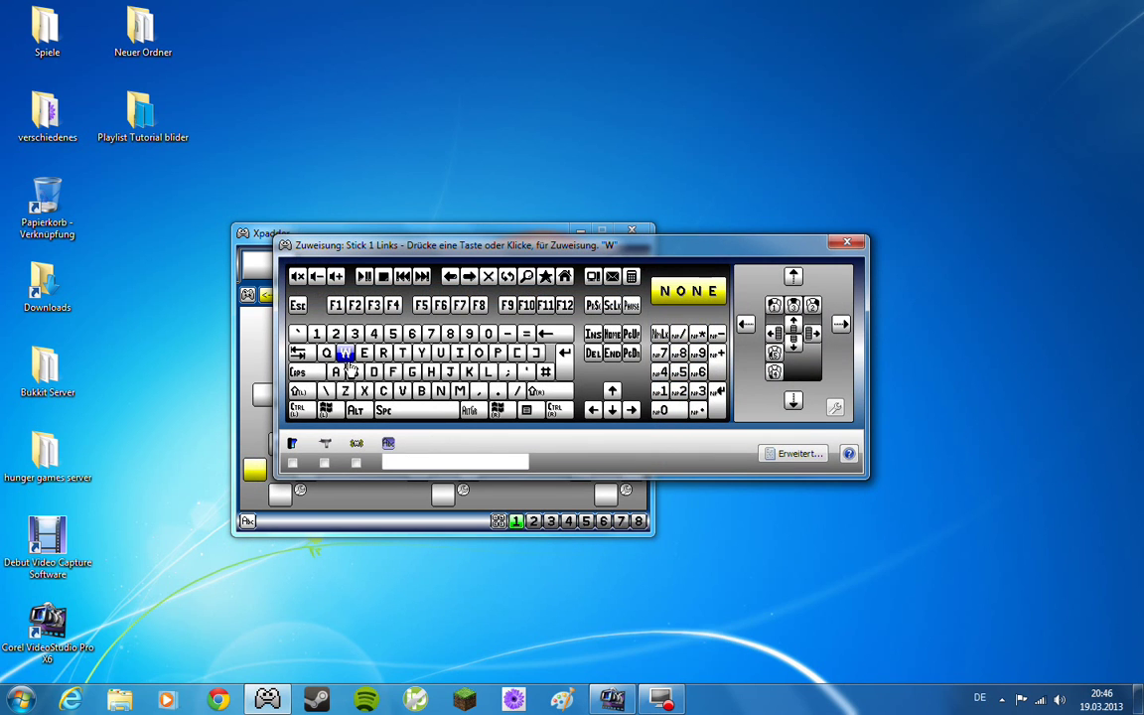
{"action": "left_click", "coordinate": [336, 371]}
{"action": "left_click", "coordinate": [304, 470]}
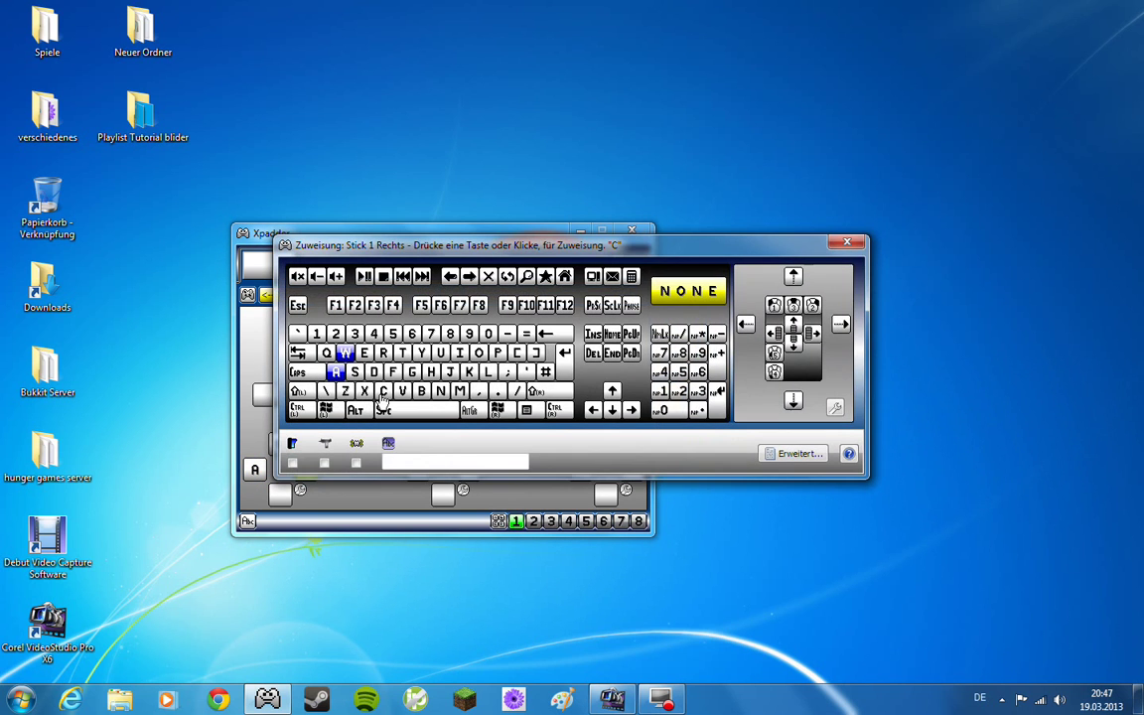
{"action": "left_click", "coordinate": [342, 348]}
{"action": "left_click", "coordinate": [280, 493]}
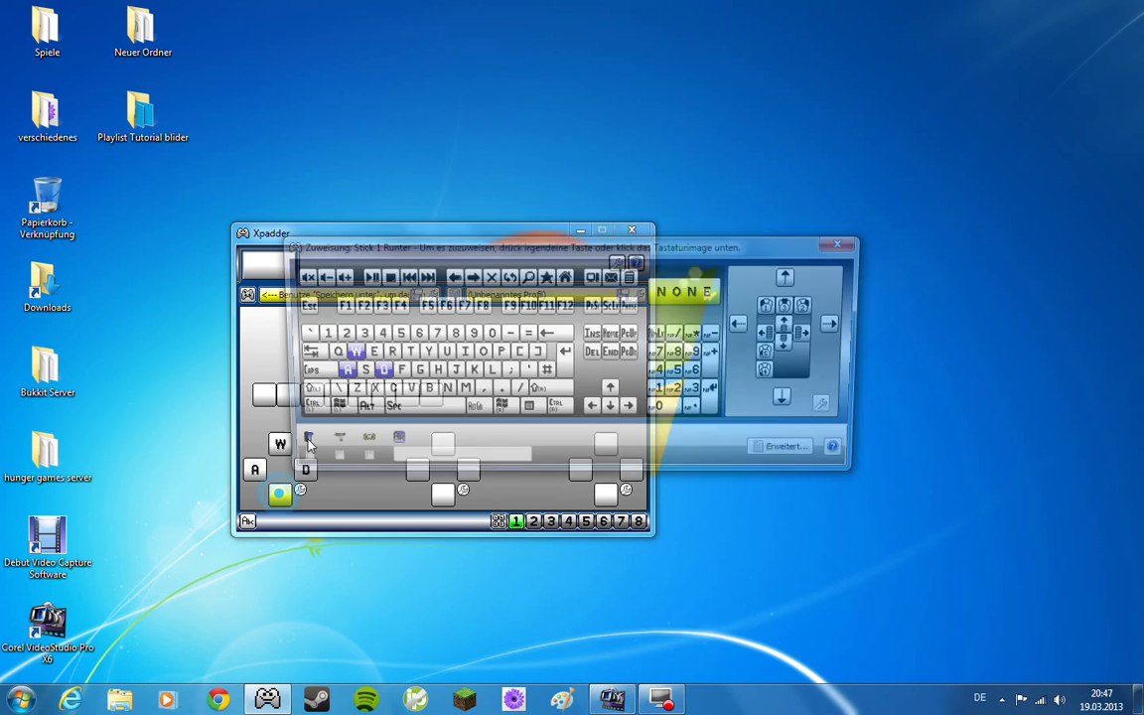
{"action": "left_click", "coordinate": [354, 375]}
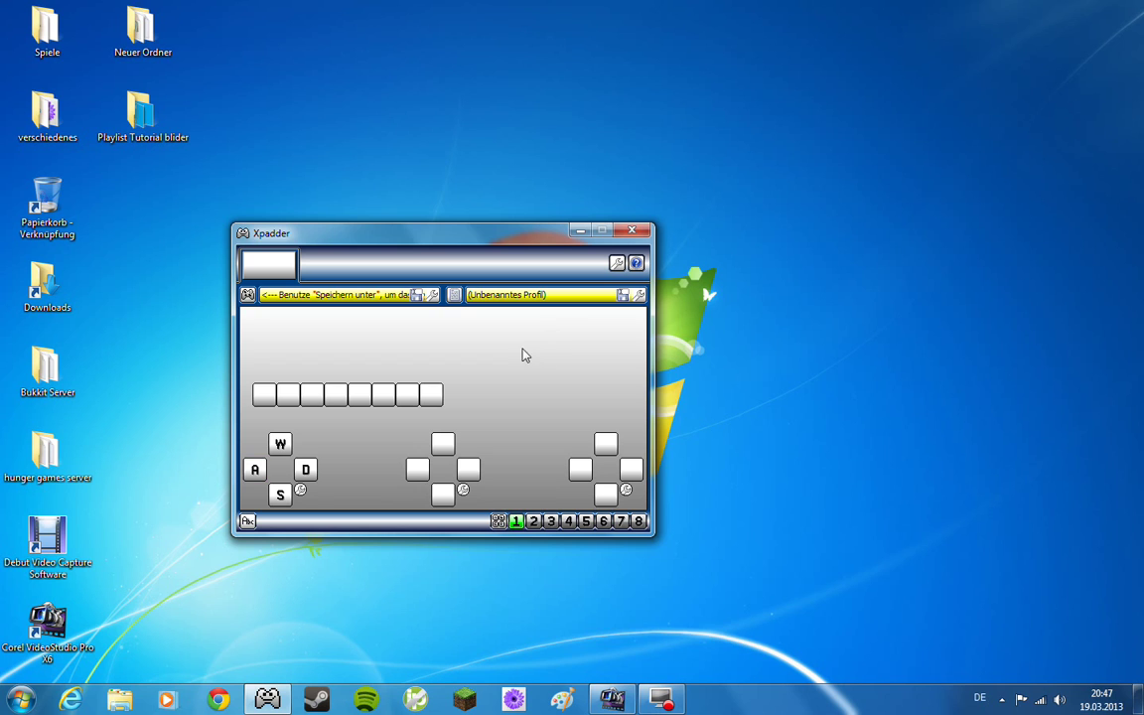
Step: Assign mouse movement up, down, left and right to the matching four directions of the DPad
{"action": "left_click", "coordinate": [443, 443]}
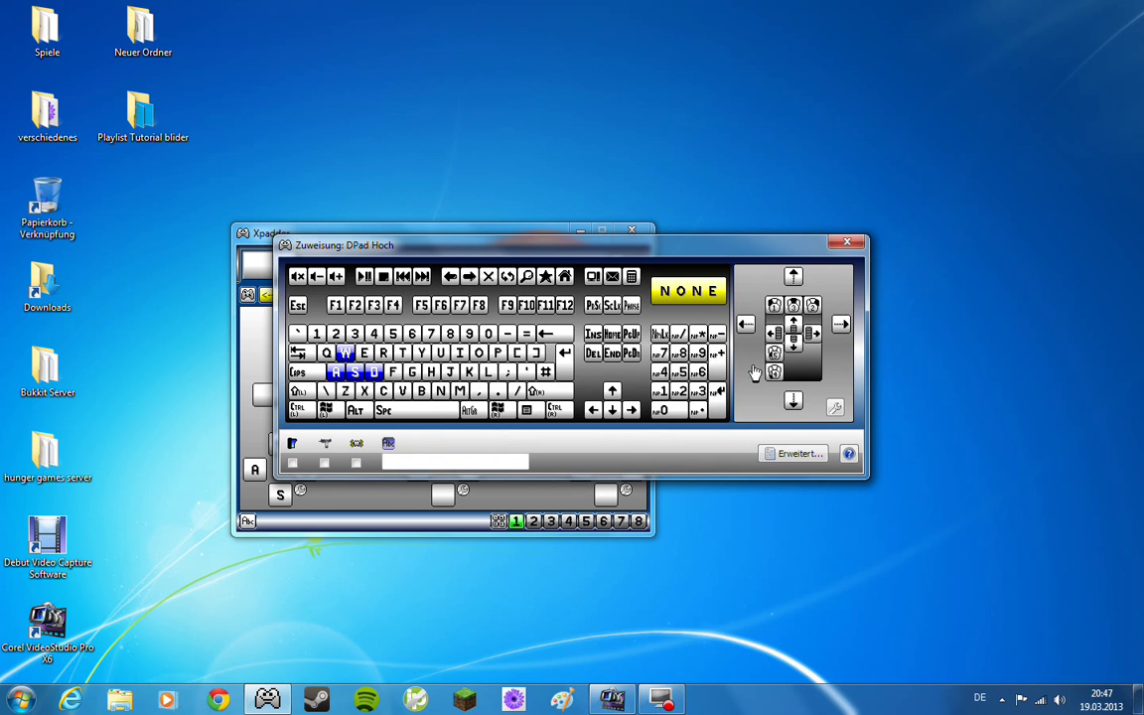
{"action": "left_click", "coordinate": [797, 277]}
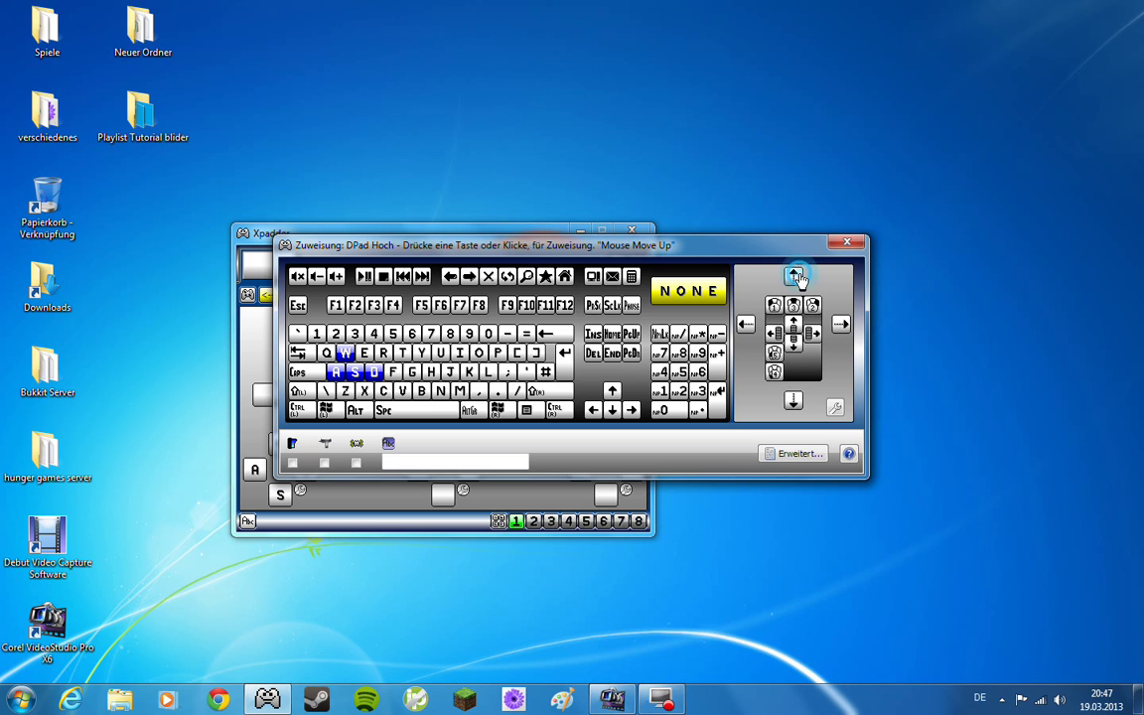
{"action": "left_click", "coordinate": [441, 496]}
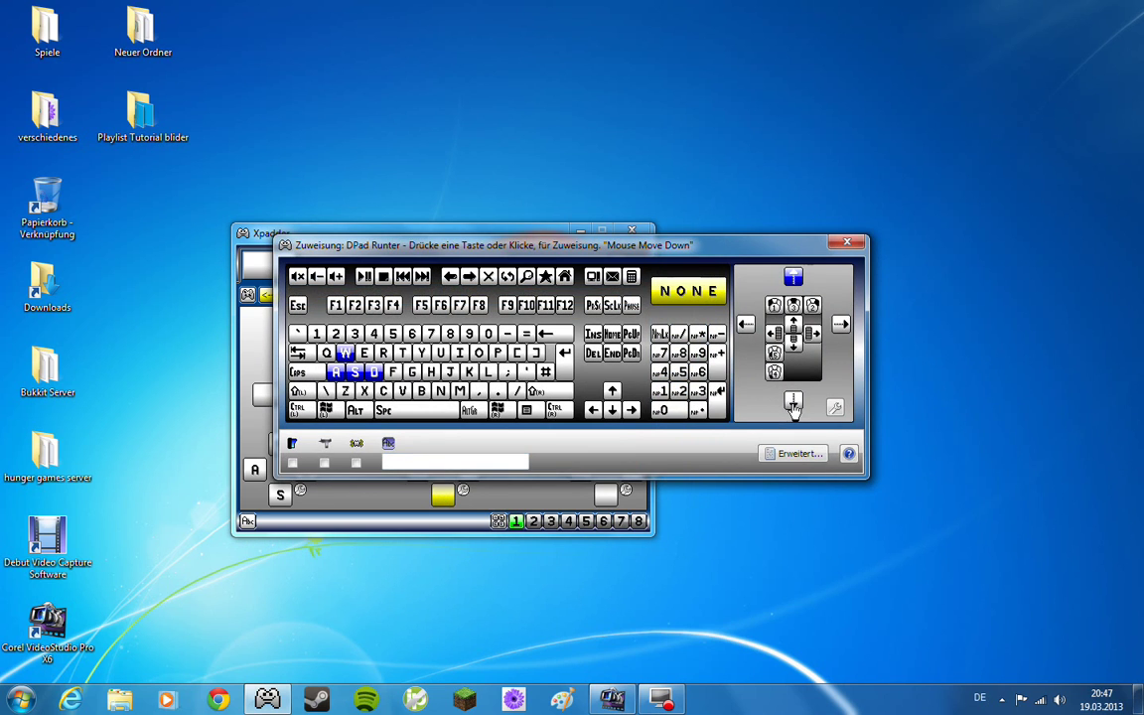
{"action": "left_click", "coordinate": [714, 369]}
{"action": "left_click", "coordinate": [417, 469]}
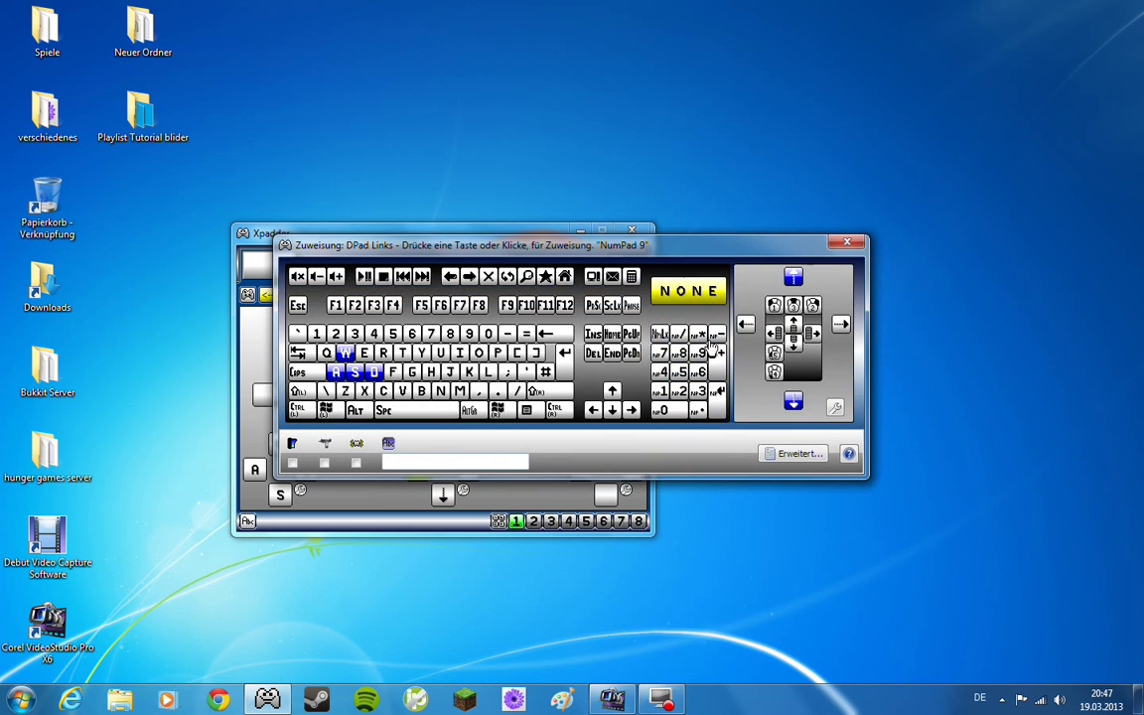
{"action": "left_click", "coordinate": [745, 329]}
{"action": "left_click", "coordinate": [467, 465]}
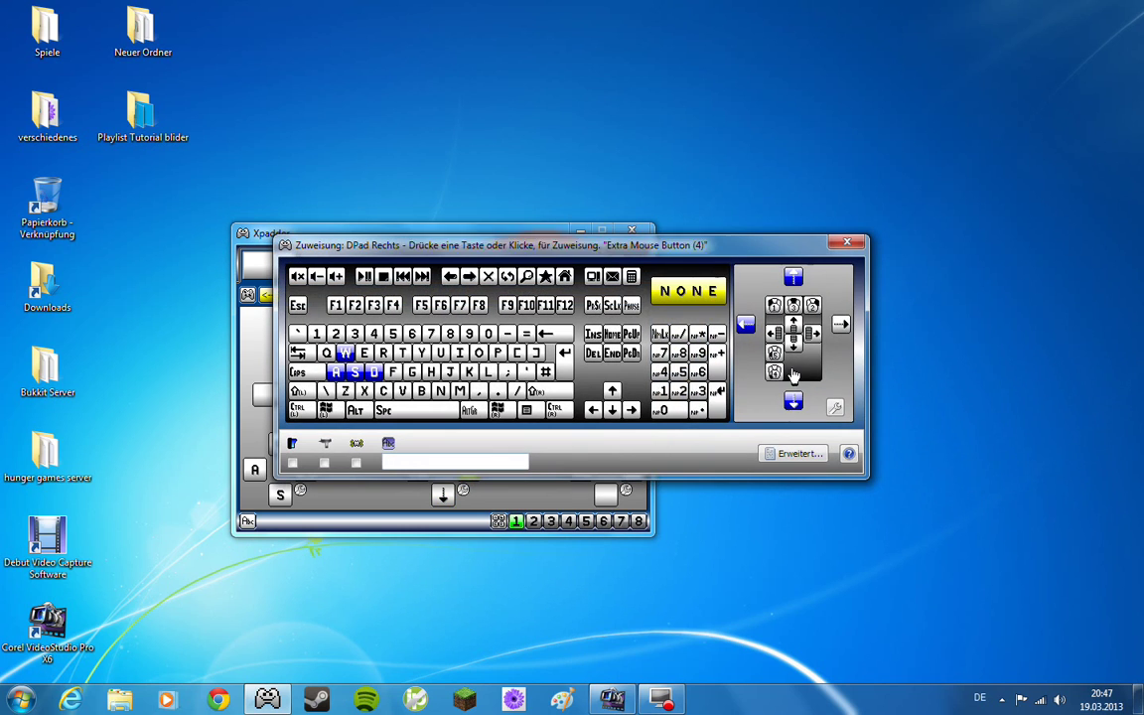
{"action": "left_click", "coordinate": [839, 325]}
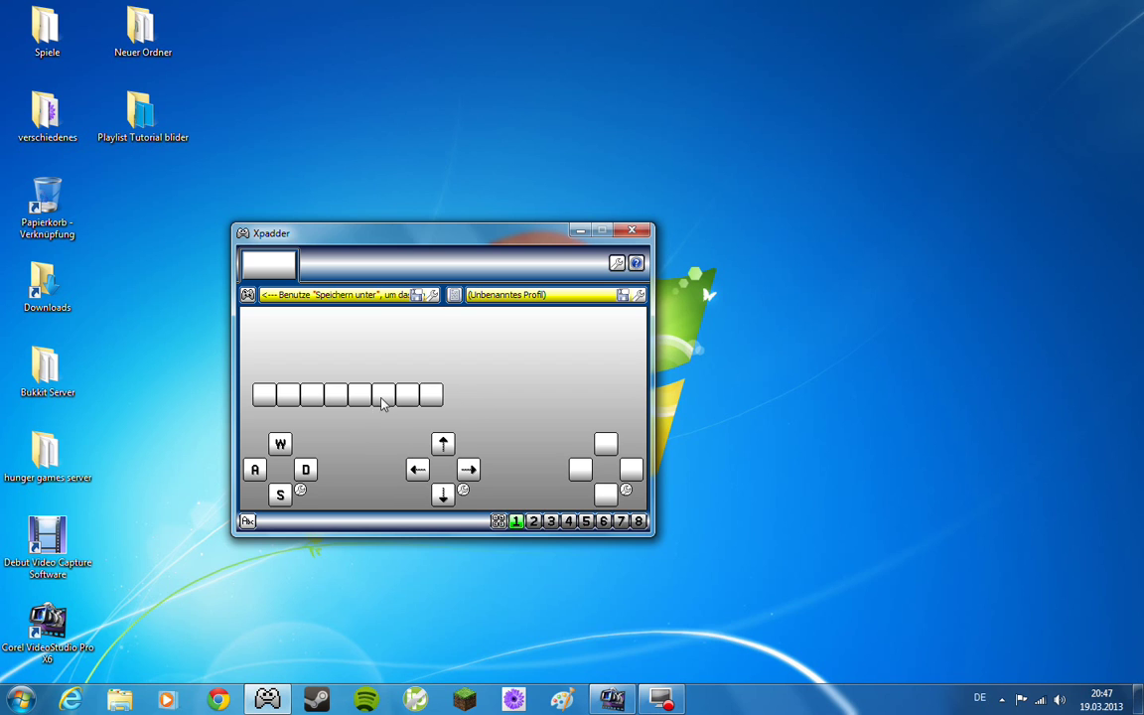
{"action": "left_click", "coordinate": [288, 395]}
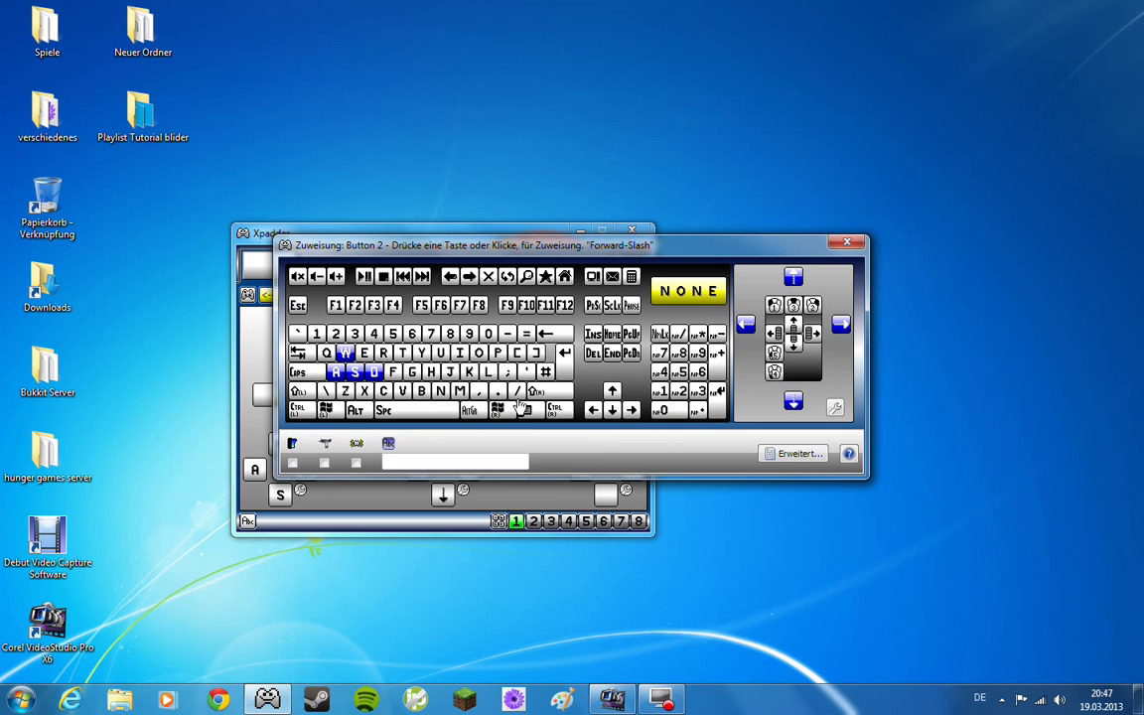
{"action": "key", "text": "F10"}
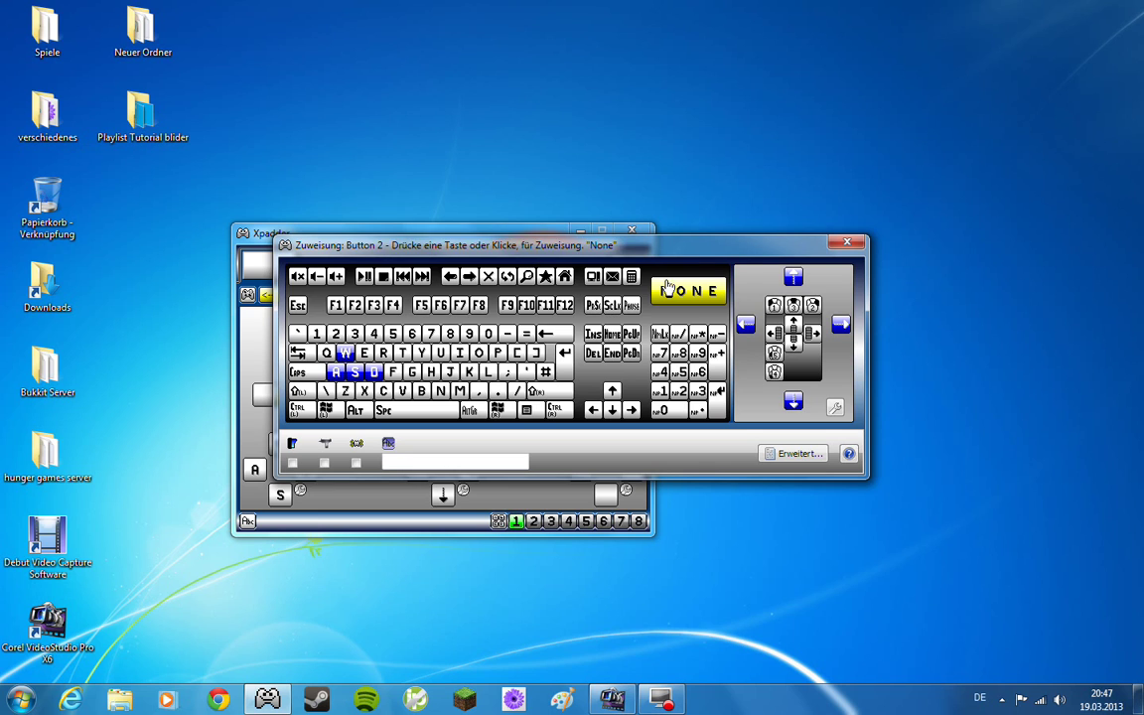
{"action": "left_click", "coordinate": [767, 227]}
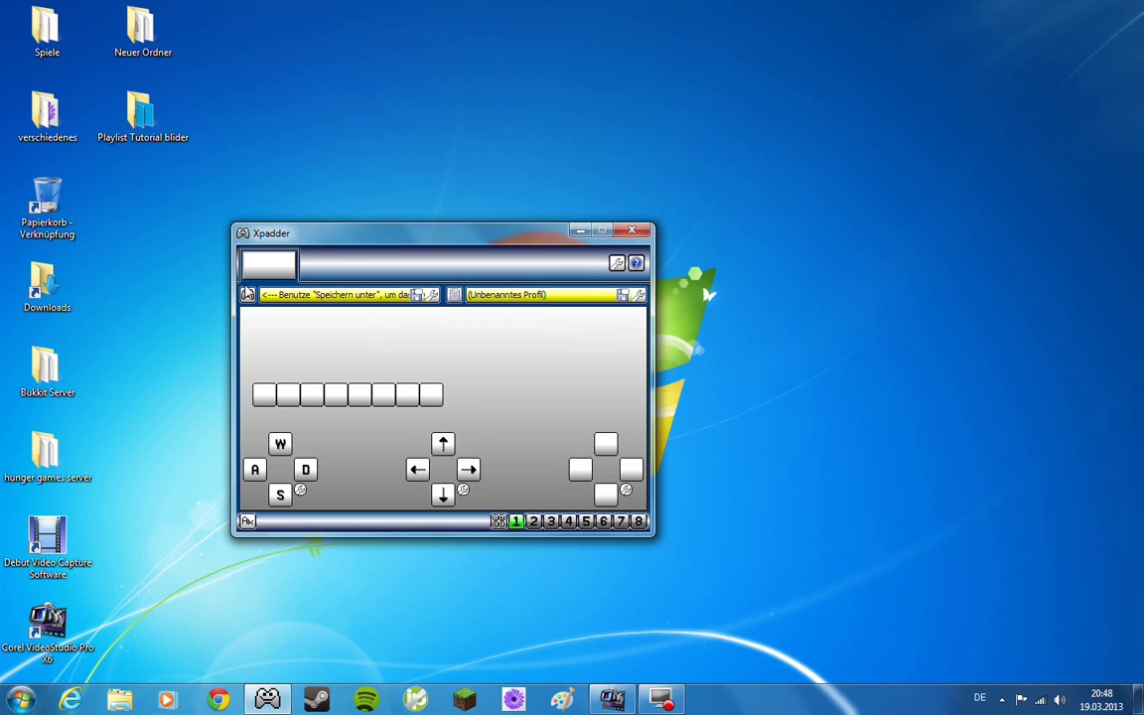
Step: View the controller file options, dismiss them, and move the program window a little up and to the right on the desktop
{"action": "left_click", "coordinate": [249, 295]}
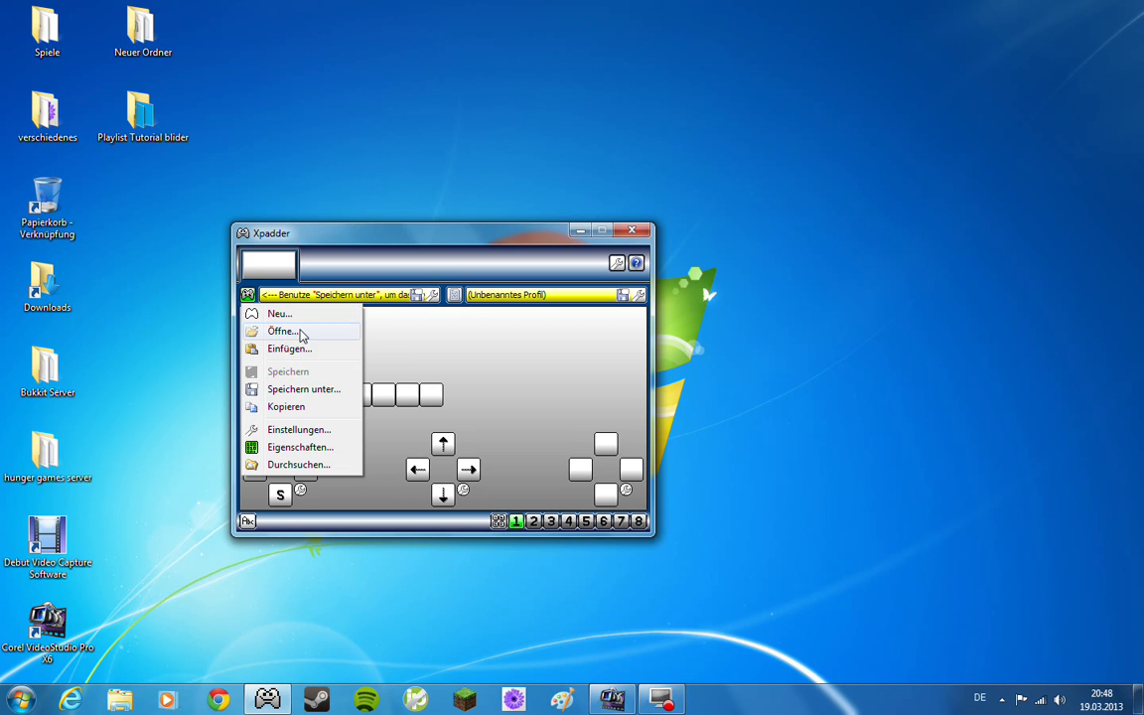
{"action": "left_click", "coordinate": [484, 236]}
{"action": "left_click_drag", "start_coordinate": [485, 235], "coordinate": [563, 219]}
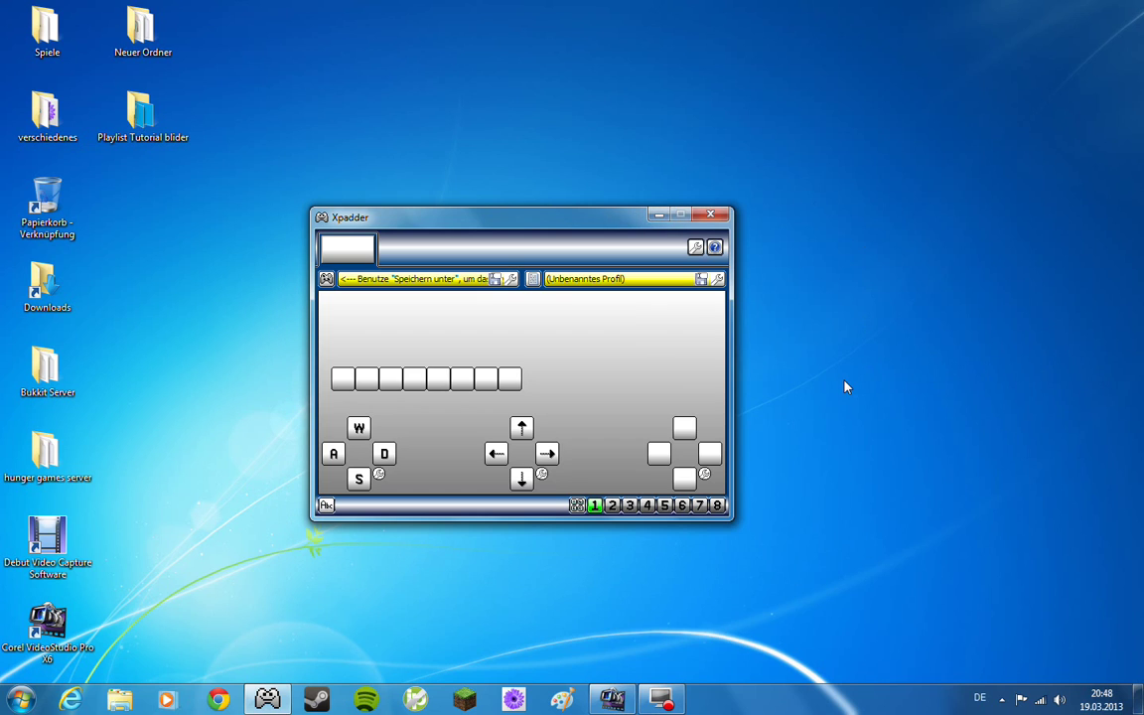